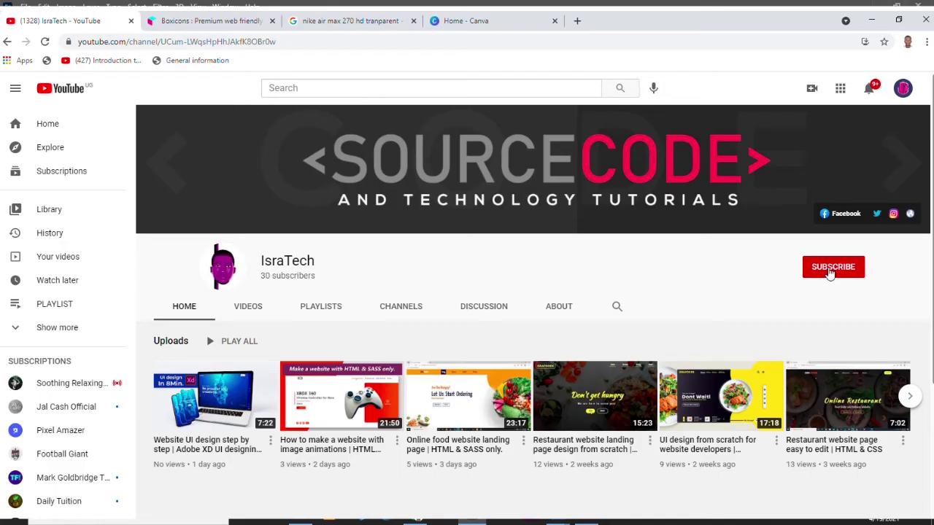
Subscribe to the SourceCode channel and set its bell notifications to All.
{"action": "left_click", "coordinate": [831, 267]}
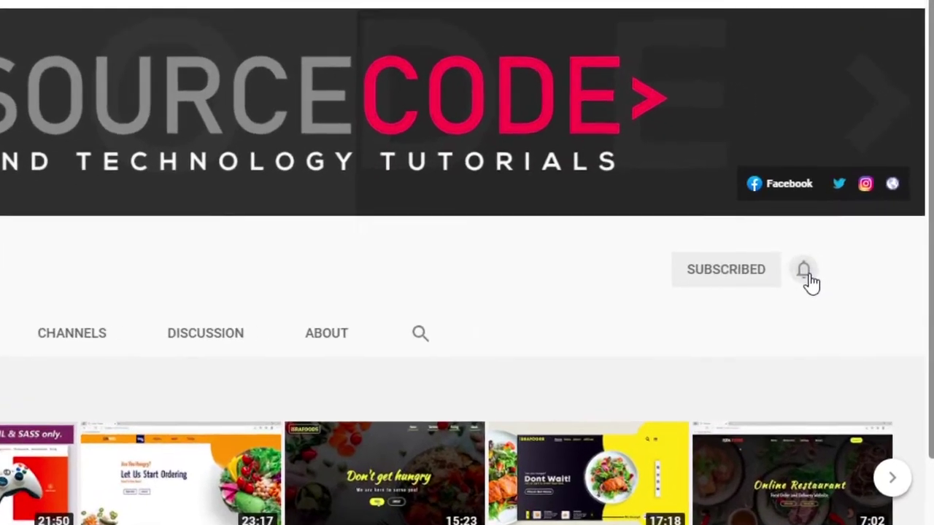
{"action": "left_click", "coordinate": [803, 271]}
{"action": "left_click", "coordinate": [675, 337]}
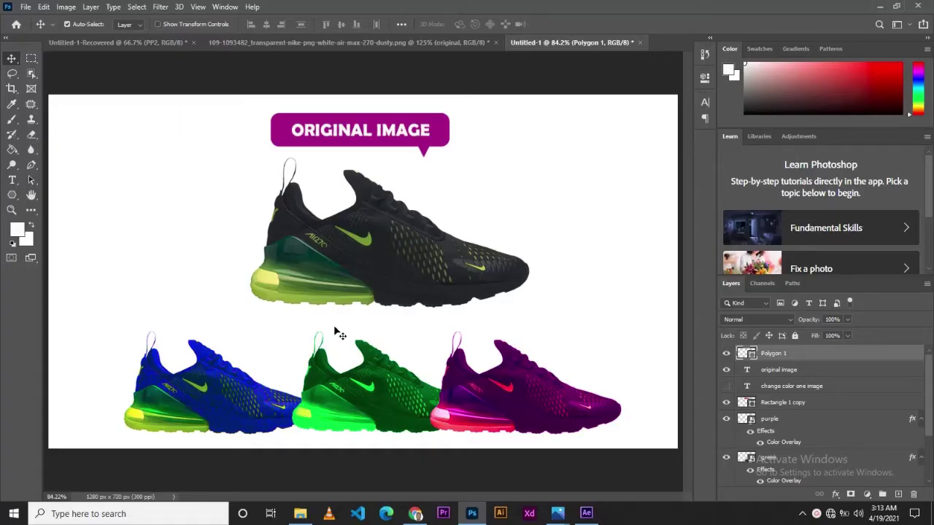
Switch to the Nike Air Max PNG document and drag the black shoe to a new spot.
{"action": "left_click", "coordinate": [336, 43]}
{"action": "mouse_move", "coordinate": [337, 245]}
{"action": "left_mouse_down"}
{"action": "mouse_move", "coordinate": [376, 260]}
{"action": "mouse_move", "coordinate": [410, 320]}
{"action": "left_mouse_up"}
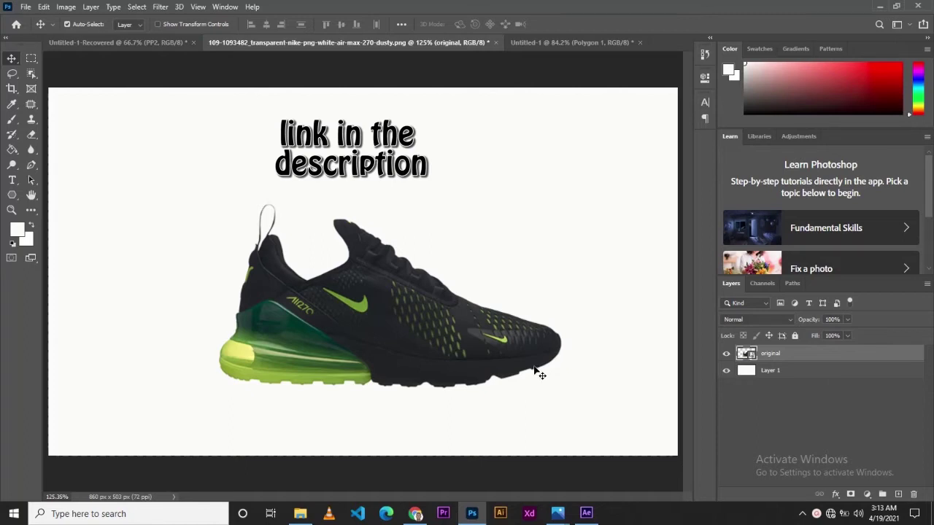
Hide the white background, reposition the shoe, then show the background and move the shoe left.
{"action": "left_click", "coordinate": [726, 369]}
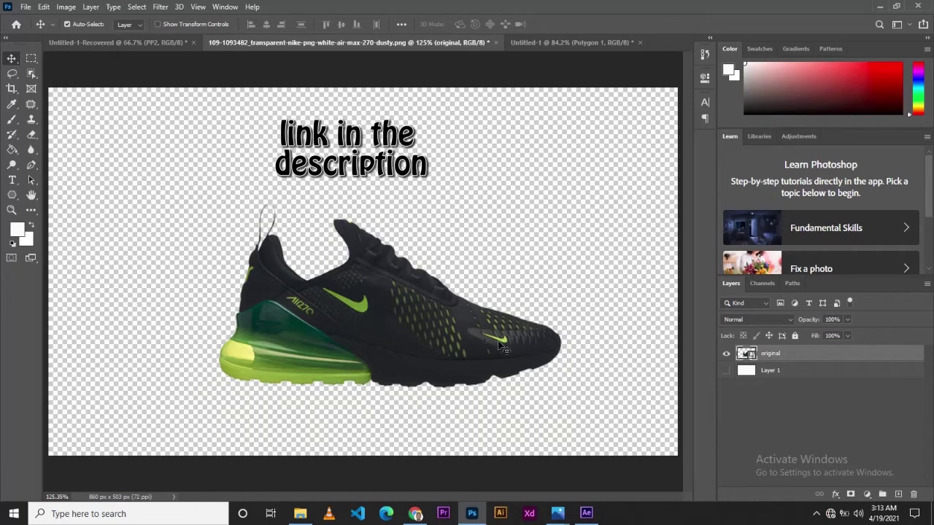
{"action": "left_click_drag", "start_coordinate": [483, 347], "coordinate": [481, 305]}
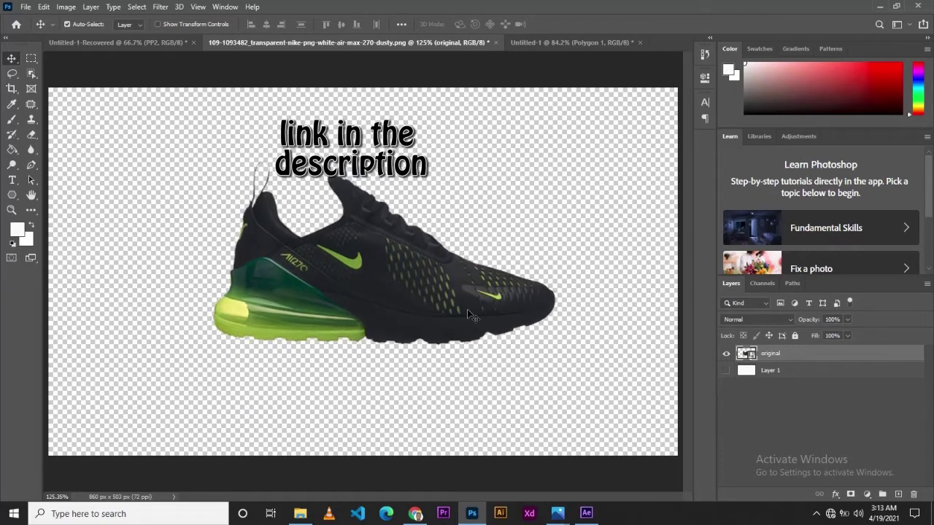
{"action": "left_click_drag", "start_coordinate": [464, 318], "coordinate": [464, 325]}
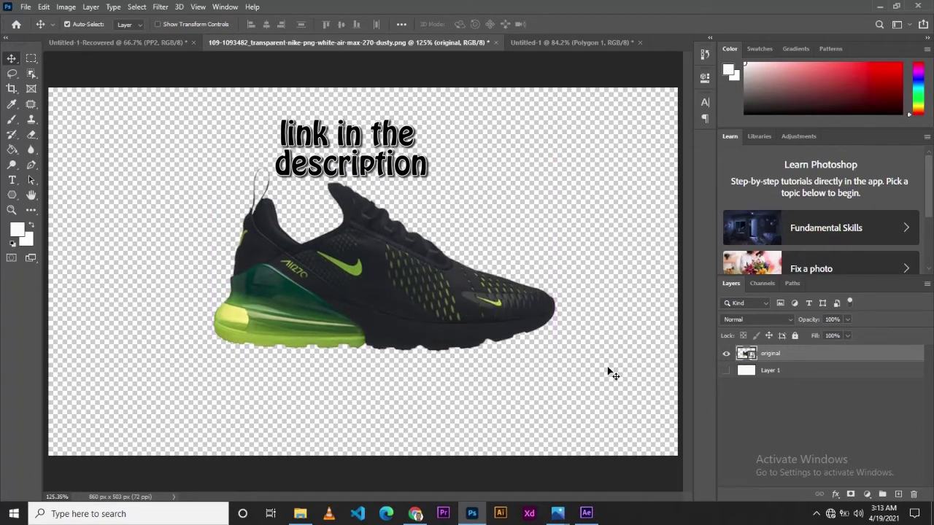
{"action": "left_click", "coordinate": [726, 372]}
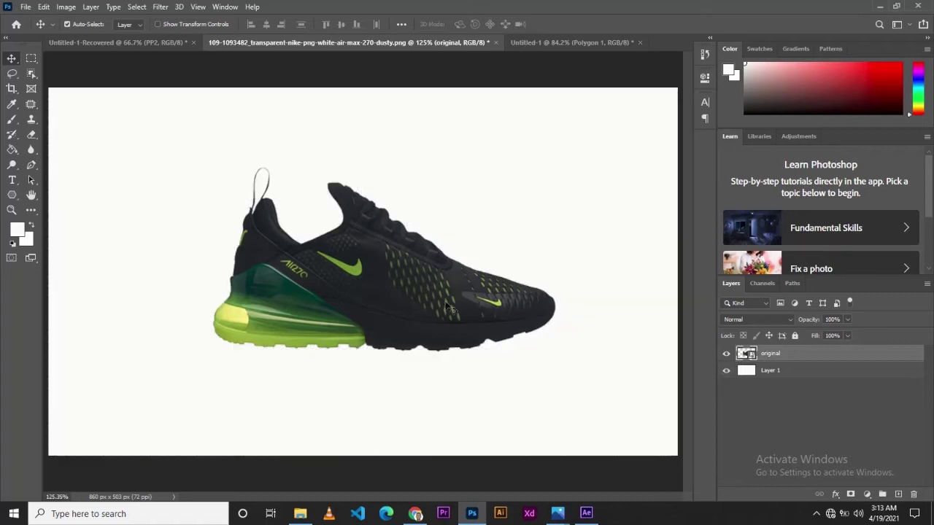
{"action": "left_click_drag", "start_coordinate": [440, 300], "coordinate": [302, 294]}
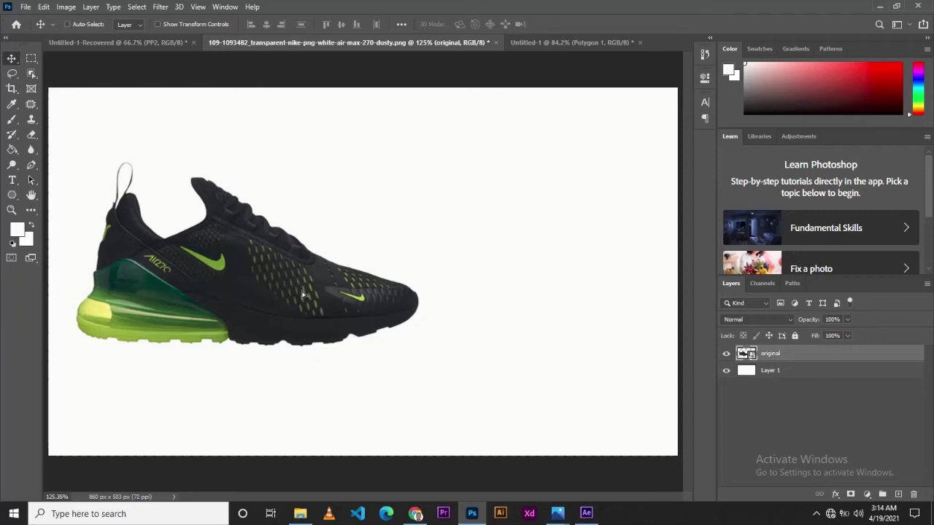
Alt-drag a duplicate of the shoe to the upper right of the canvas.
{"action": "key", "text": "ctrl"}
{"action": "left_click_drag", "start_coordinate": [299, 303], "coordinate": [571, 219]}
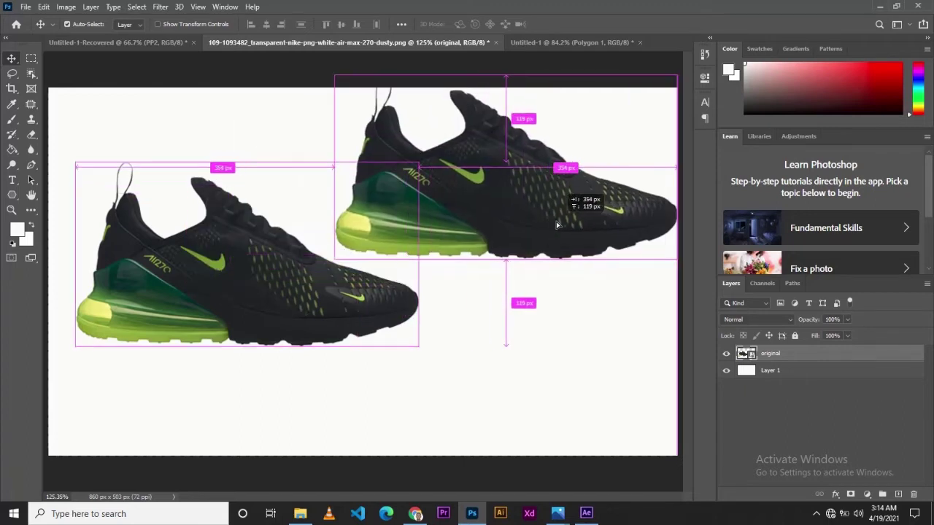
{"action": "left_click_drag", "start_coordinate": [571, 219], "coordinate": [545, 227]}
Scale the copy to about 25% and place further small copies down the right side.
{"action": "key", "text": "ctrl"}
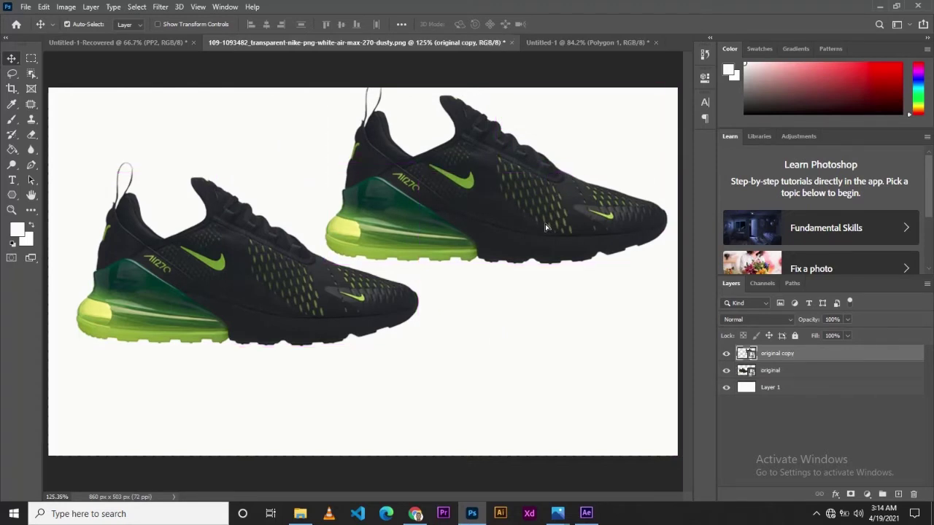
{"action": "key", "text": "ctrl+t"}
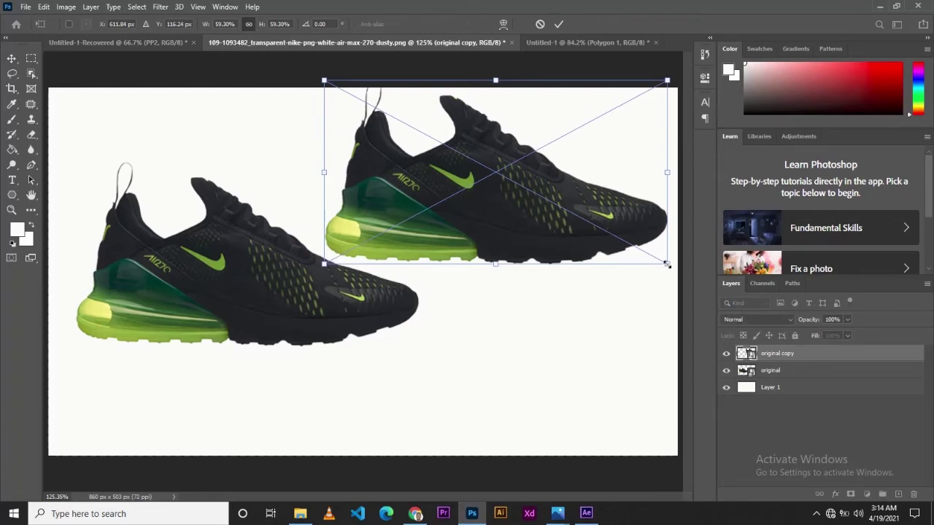
{"action": "mouse_move", "coordinate": [666, 264]}
{"action": "left_mouse_down"}
{"action": "mouse_move", "coordinate": [594, 235]}
{"action": "mouse_move", "coordinate": [601, 245]}
{"action": "mouse_move", "coordinate": [632, 260]}
{"action": "mouse_move", "coordinate": [605, 217]}
{"action": "mouse_move", "coordinate": [559, 227]}
{"action": "left_mouse_up"}
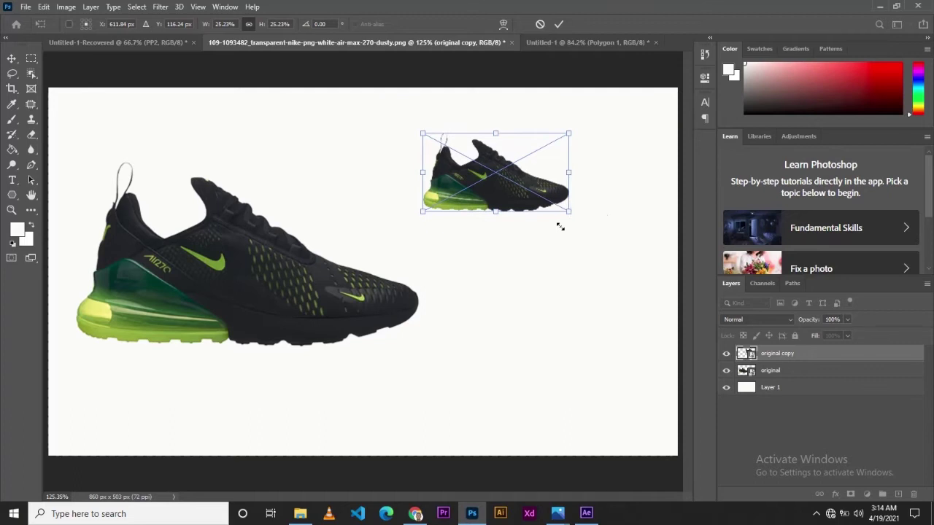
{"action": "key", "text": "Return"}
{"action": "mouse_move", "coordinate": [522, 193]}
{"action": "left_mouse_down"}
{"action": "mouse_move", "coordinate": [566, 187]}
{"action": "mouse_move", "coordinate": [578, 396]}
{"action": "left_mouse_up"}
{"action": "left_click", "coordinate": [577, 396], "text": "alt"}
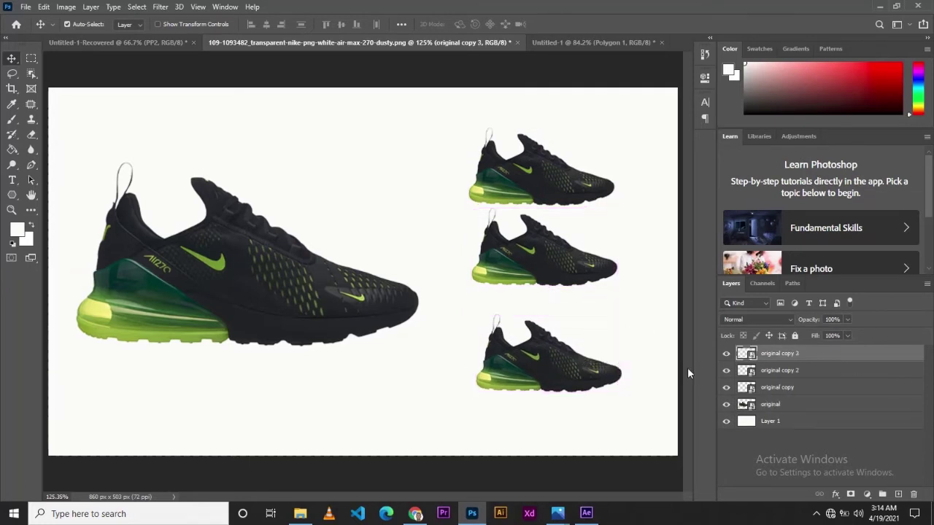
Select the three copy layers together, shift them left and enlarge them.
{"action": "left_click", "coordinate": [776, 388], "text": "shift"}
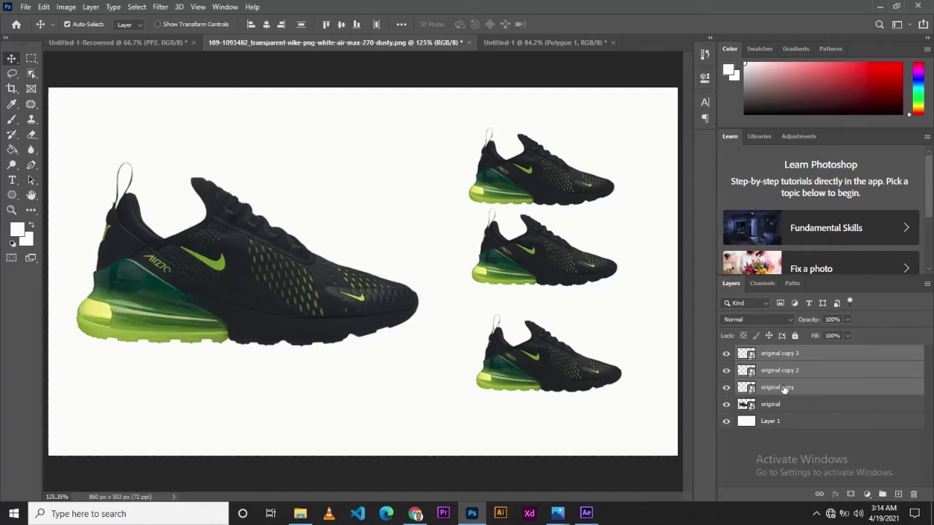
{"action": "mouse_move", "coordinate": [594, 358]}
{"action": "left_mouse_down"}
{"action": "mouse_move", "coordinate": [563, 356]}
{"action": "mouse_move", "coordinate": [568, 375]}
{"action": "left_mouse_up"}
{"action": "key", "text": "ctrl"}
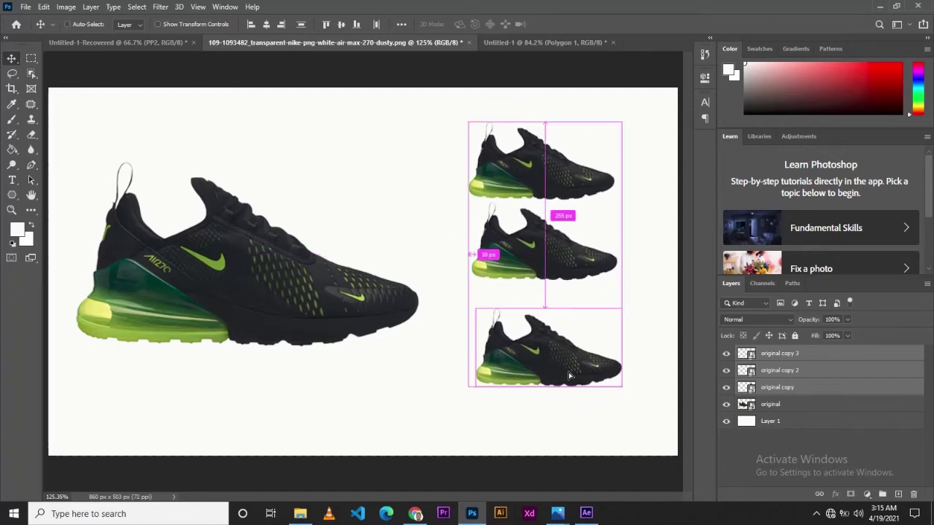
{"action": "key", "text": "ctrl+t"}
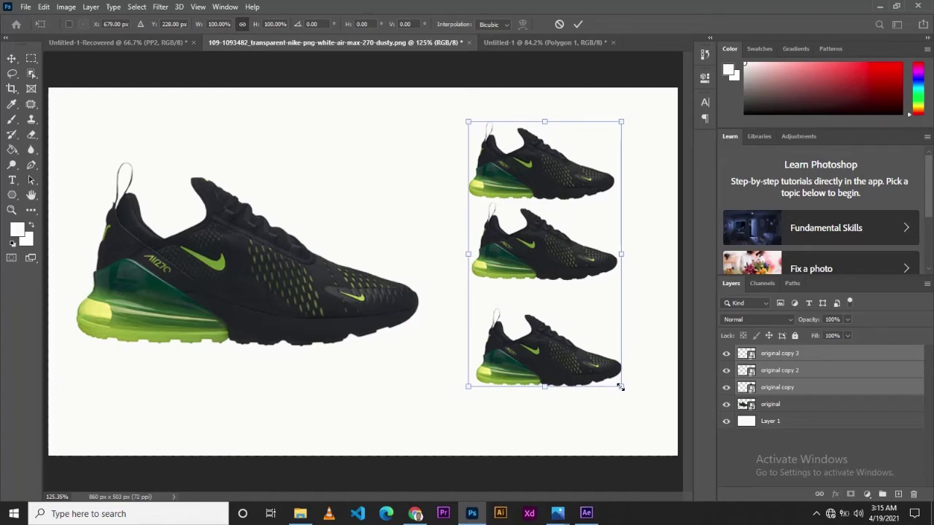
{"action": "left_click_drag", "start_coordinate": [619, 386], "coordinate": [655, 429]}
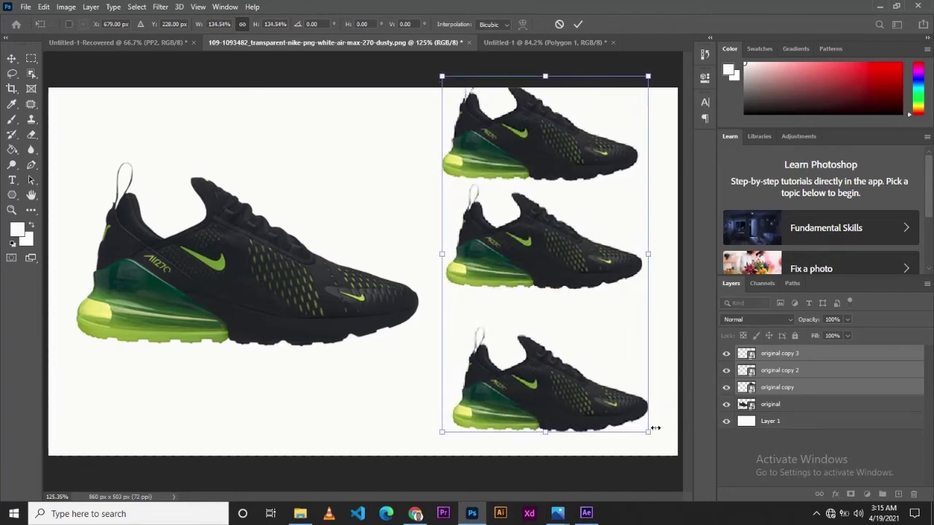
{"action": "key", "text": "Return"}
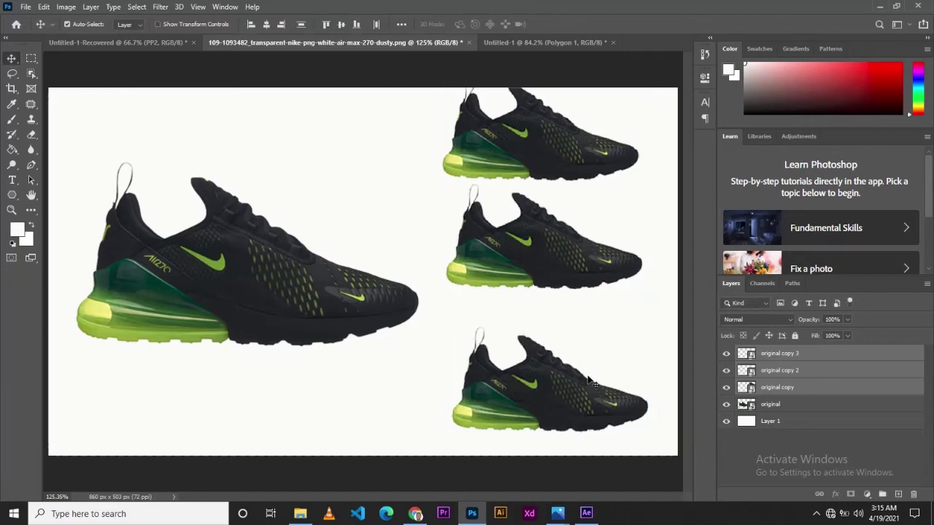
Space the three copies evenly in a column and nudge the big shoe slightly left.
{"action": "left_click", "coordinate": [781, 387]}
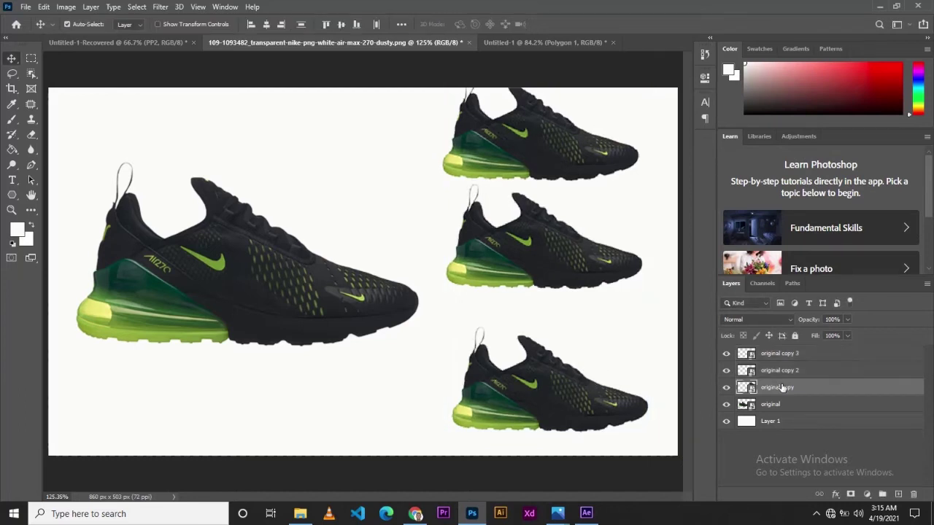
{"action": "left_click_drag", "start_coordinate": [575, 393], "coordinate": [575, 382]}
{"action": "left_click", "coordinate": [572, 270]}
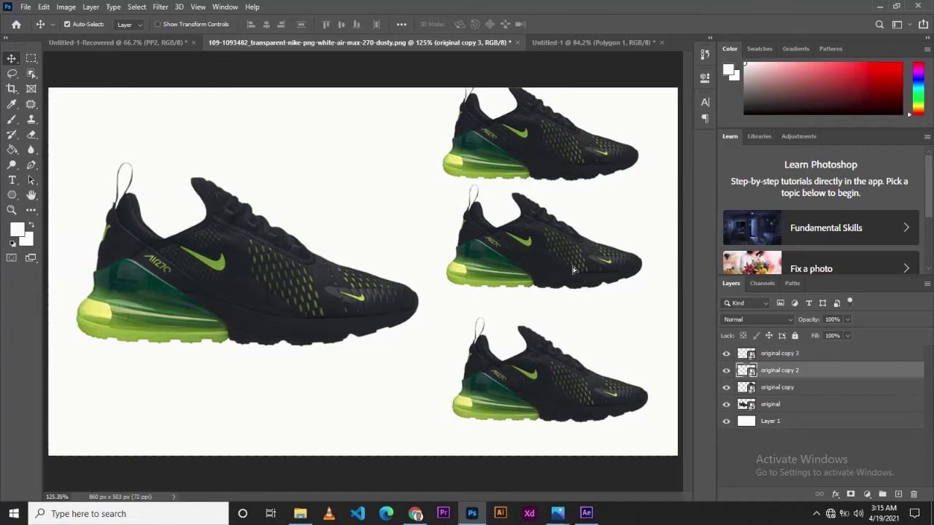
{"action": "left_click_drag", "start_coordinate": [572, 269], "coordinate": [569, 287]}
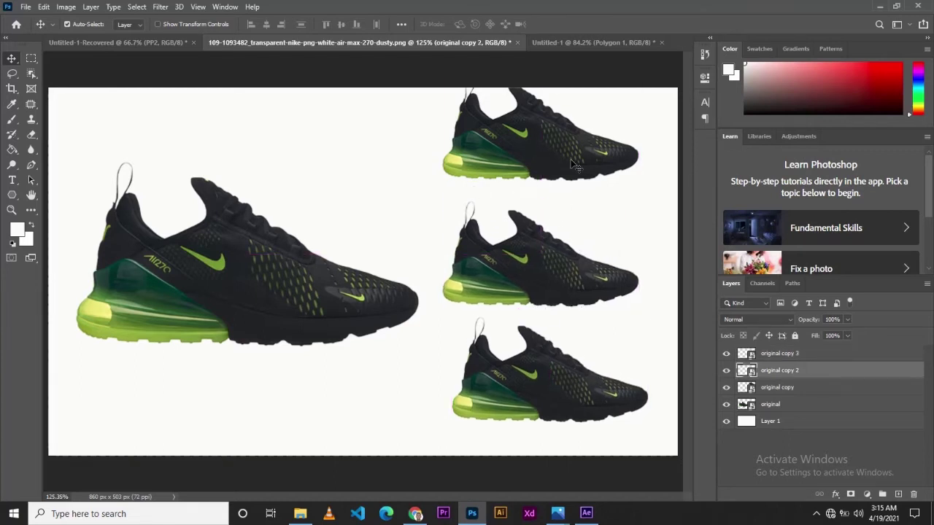
{"action": "left_click_drag", "start_coordinate": [573, 165], "coordinate": [573, 177]}
{"action": "left_click_drag", "start_coordinate": [564, 241], "coordinate": [560, 278]}
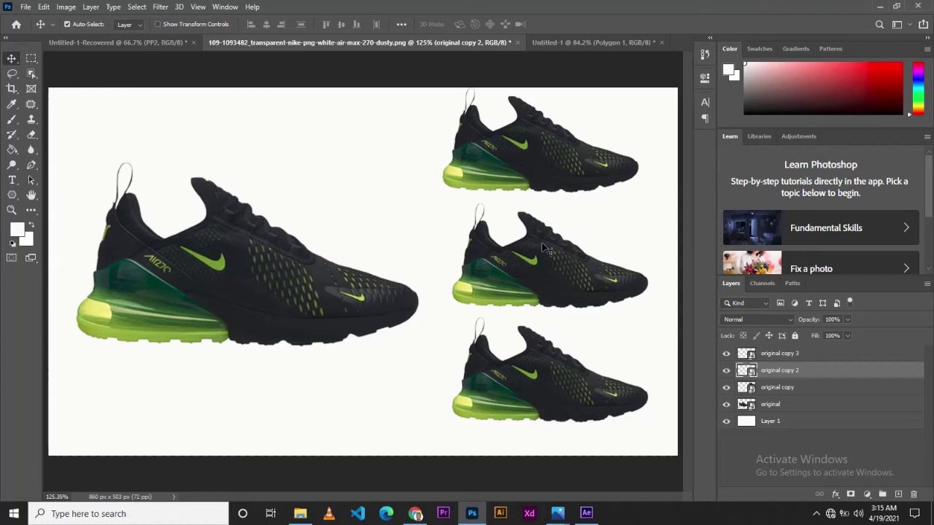
{"action": "left_click_drag", "start_coordinate": [309, 319], "coordinate": [299, 321]}
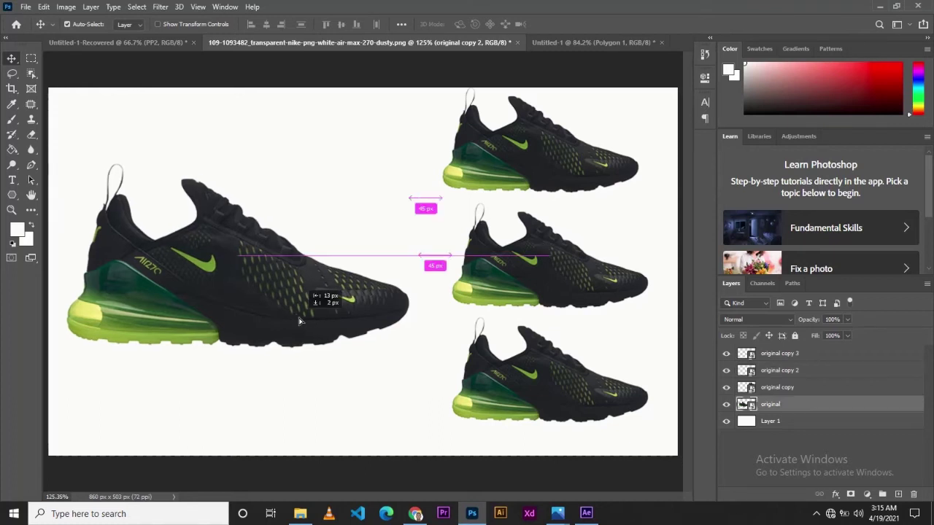
{"action": "left_click_drag", "start_coordinate": [299, 321], "coordinate": [296, 321]}
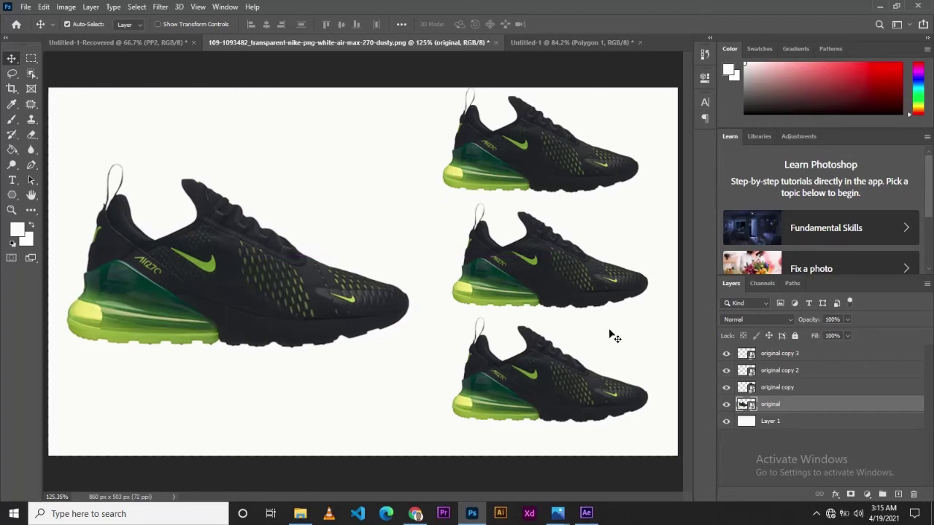
{"action": "left_click", "coordinate": [573, 399]}
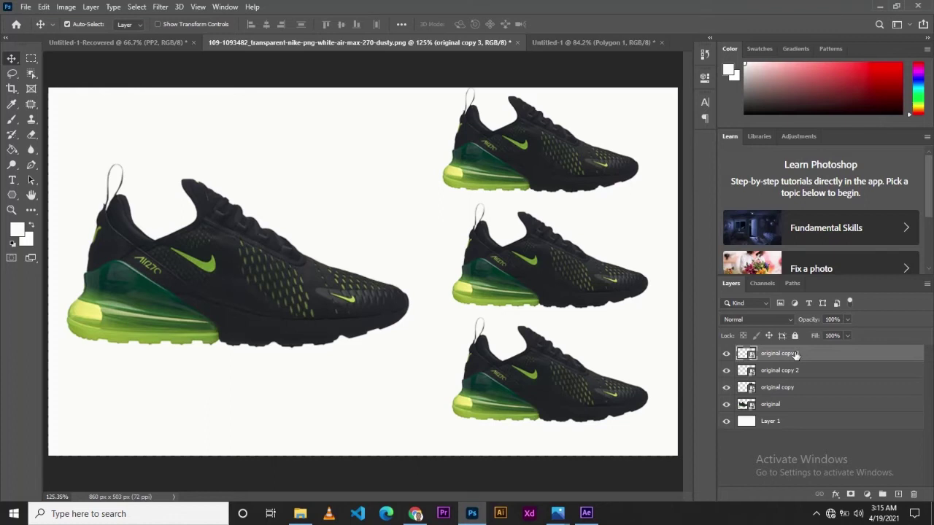
Rename original copy 3 to purple, original copy 2 to green, and original copy to blue.
{"action": "double_click", "coordinate": [779, 353]}
{"action": "type", "text": "ou"}
{"action": "key", "text": "Return"}
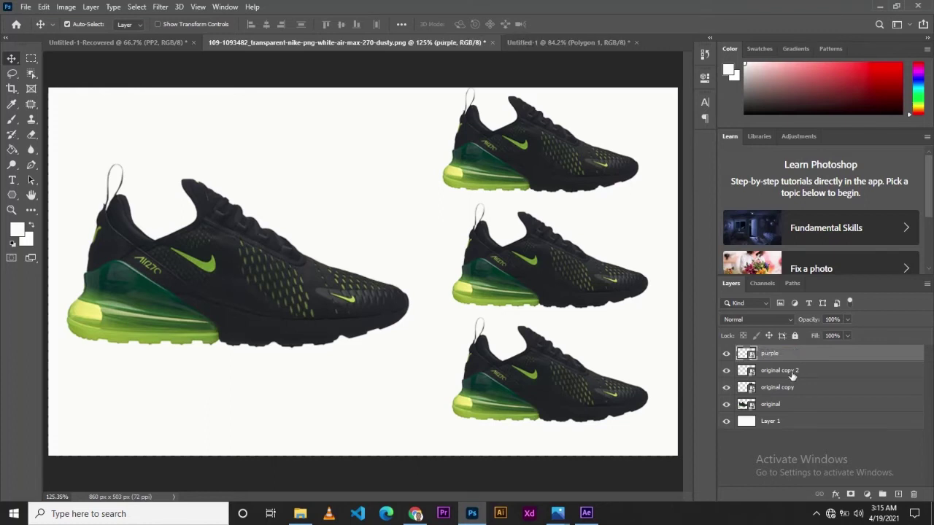
{"action": "left_click", "coordinate": [602, 284]}
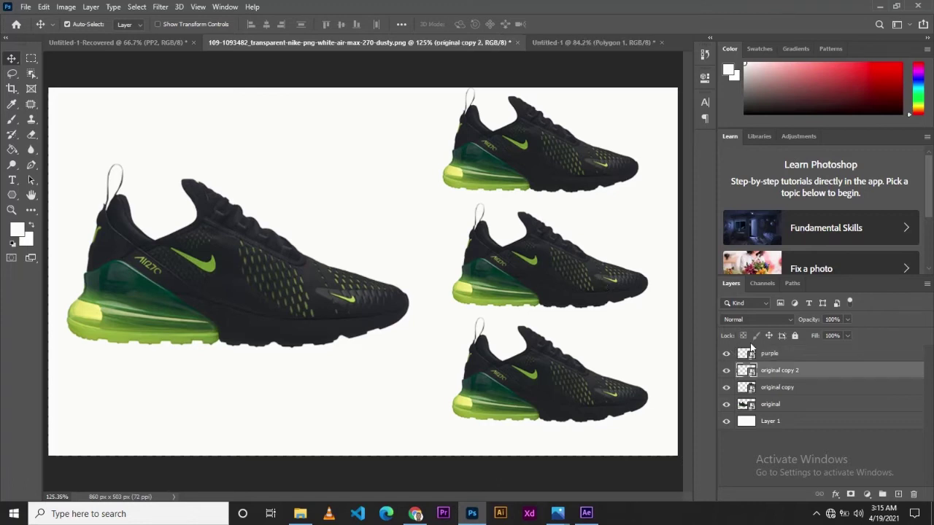
{"action": "double_click", "coordinate": [768, 370]}
{"action": "type", "text": "ora"}
{"action": "key", "text": "Return"}
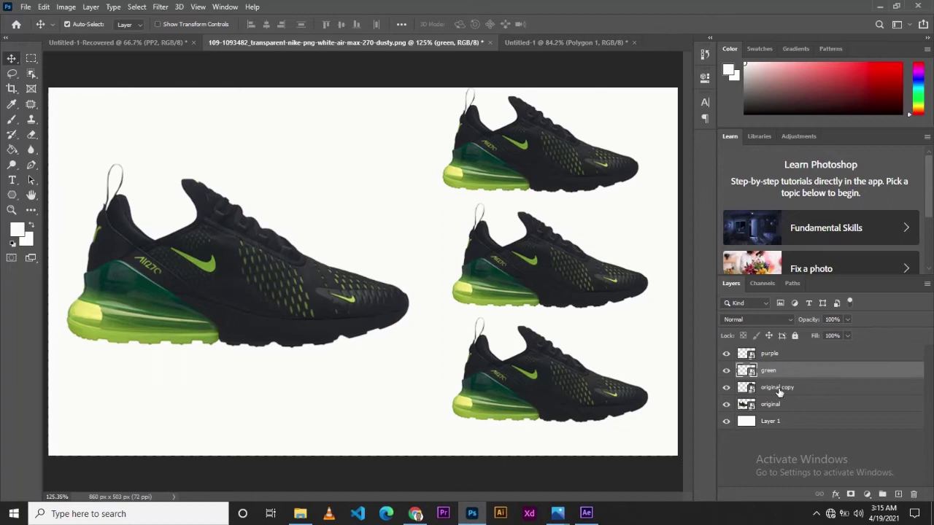
{"action": "double_click", "coordinate": [779, 387]}
{"action": "type", "text": "blue"}
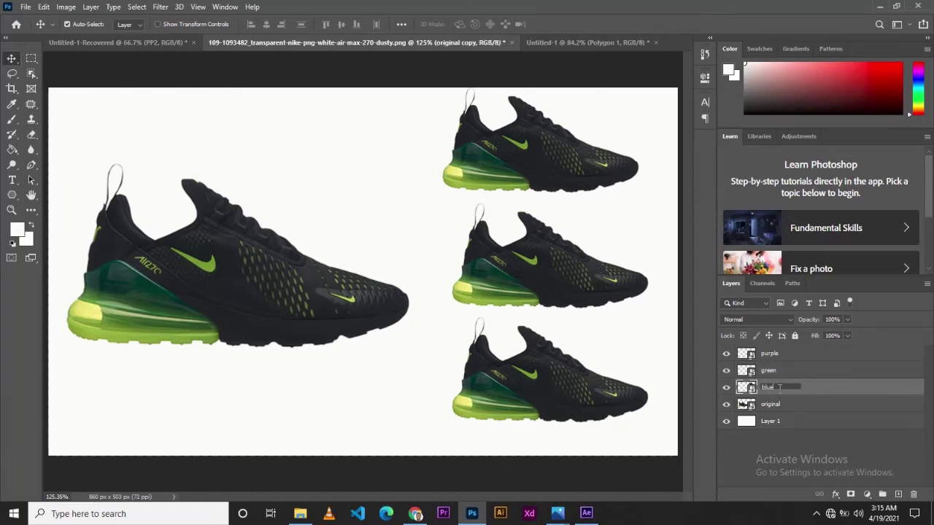
{"action": "key", "text": "Return"}
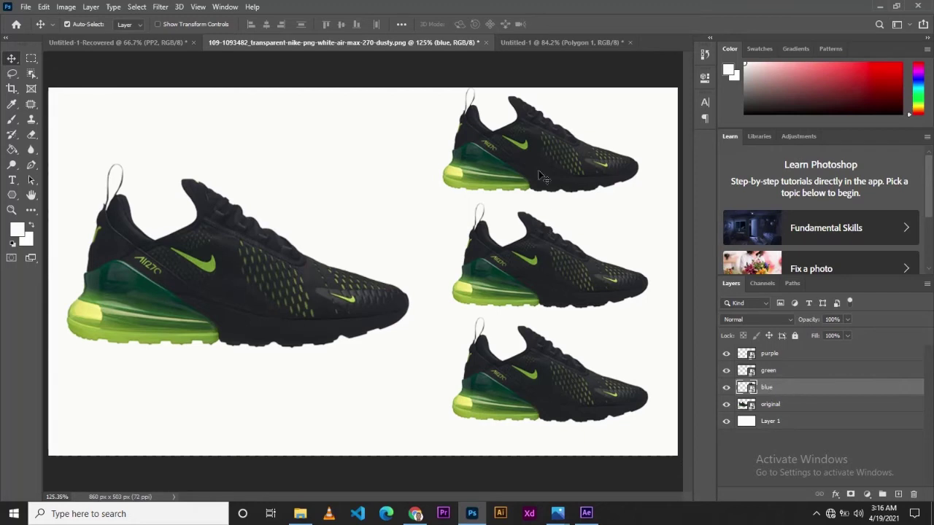
Add a cyan Color Overlay in Saturation mode at 100% opacity to the blue layer.
{"action": "right_click", "coordinate": [773, 387]}
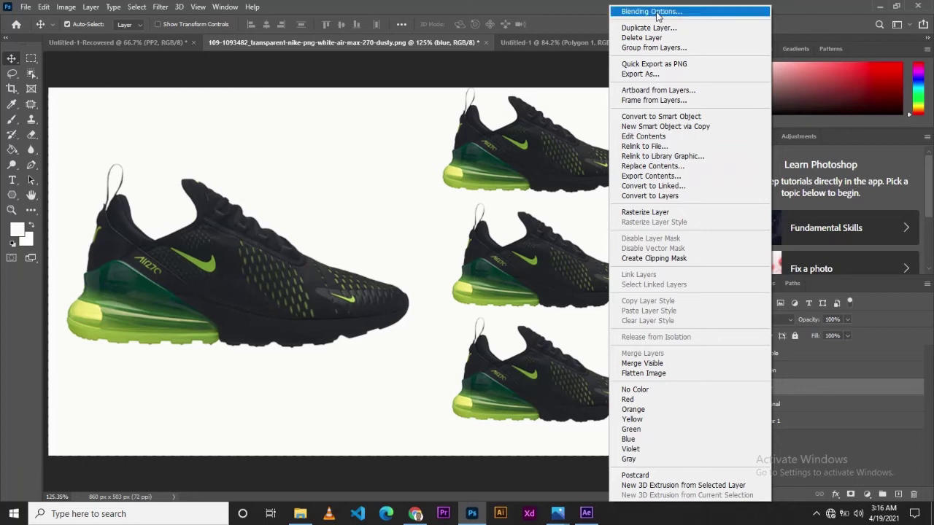
{"action": "key", "text": "Escape"}
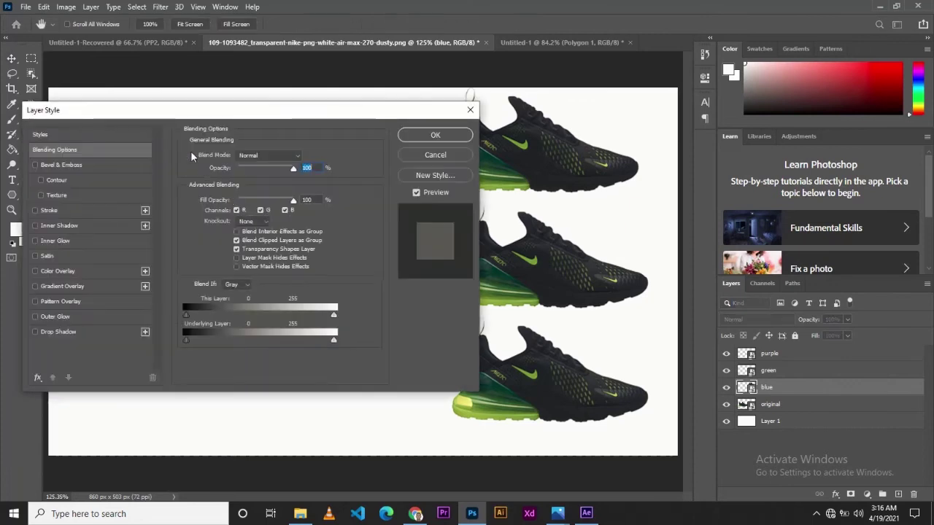
{"action": "left_click_drag", "start_coordinate": [225, 120], "coordinate": [254, 103]}
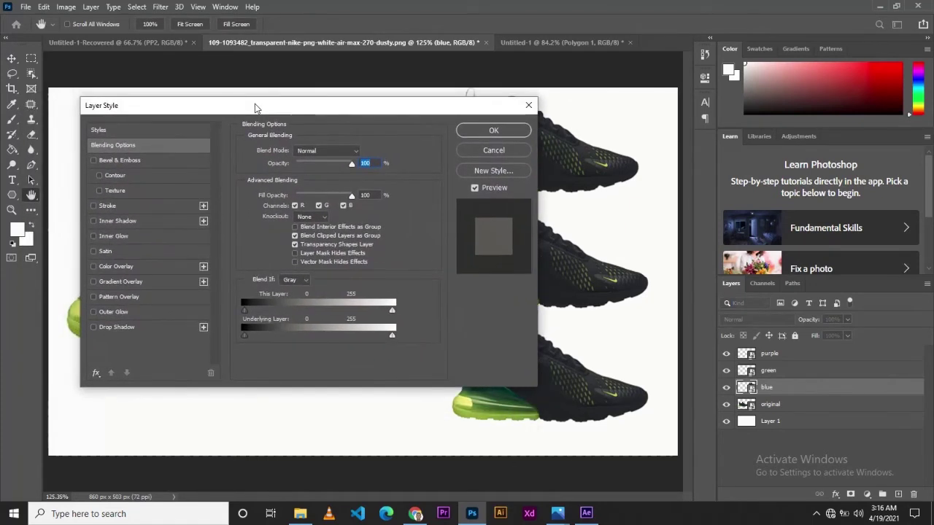
{"action": "left_click", "coordinate": [129, 268]}
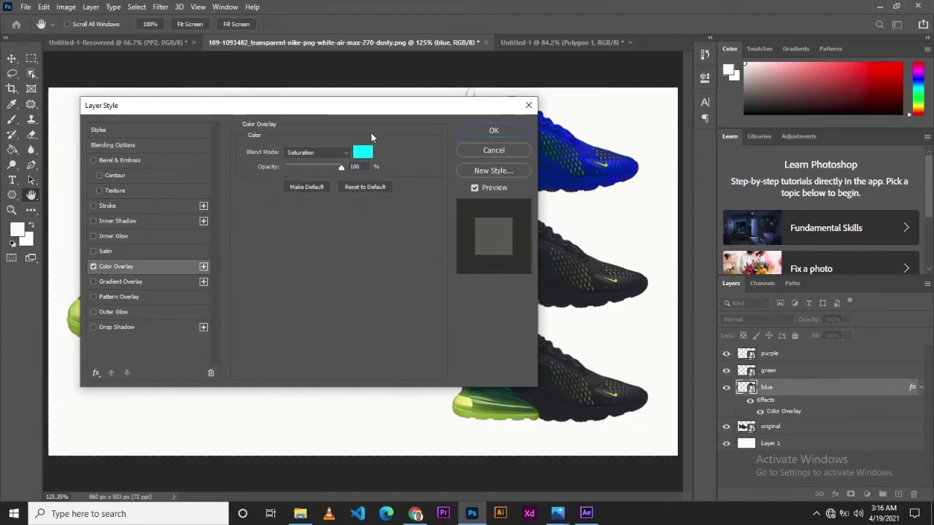
{"action": "left_click_drag", "start_coordinate": [372, 115], "coordinate": [272, 164]}
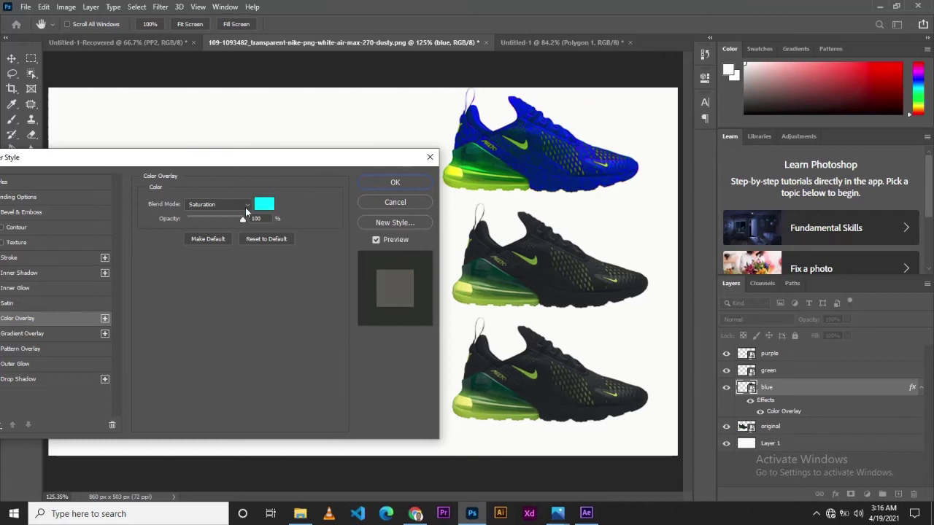
{"action": "mouse_move", "coordinate": [235, 158]}
{"action": "left_mouse_down"}
{"action": "mouse_move", "coordinate": [324, 157]}
{"action": "mouse_move", "coordinate": [209, 153]}
{"action": "left_mouse_up"}
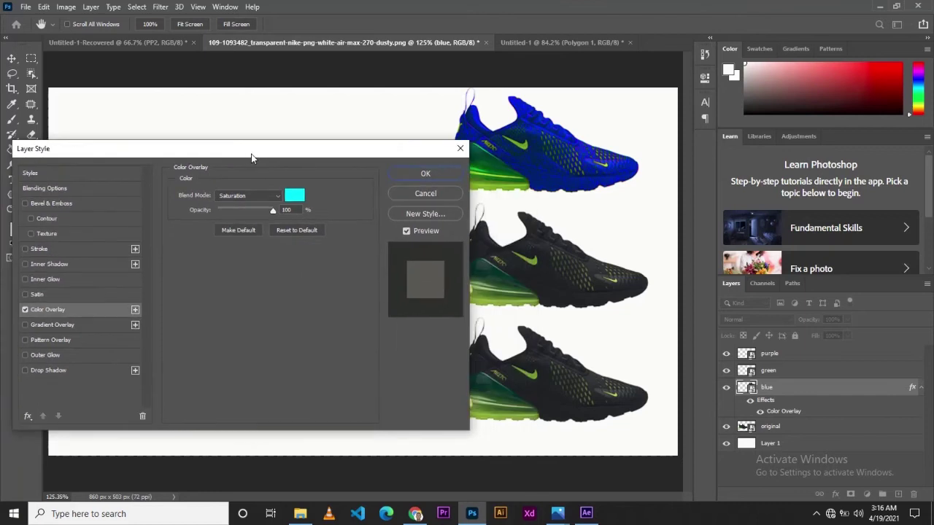
{"action": "left_click", "coordinate": [233, 191]}
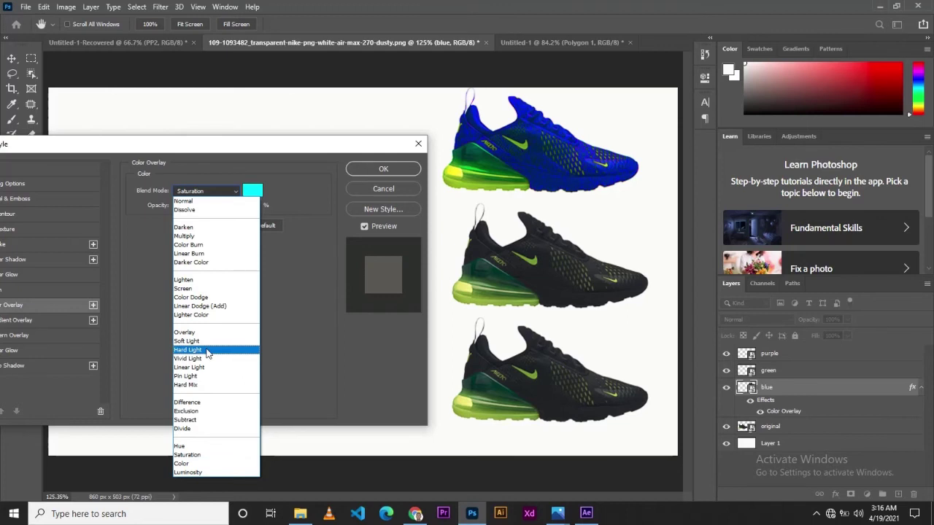
{"action": "left_click", "coordinate": [293, 324]}
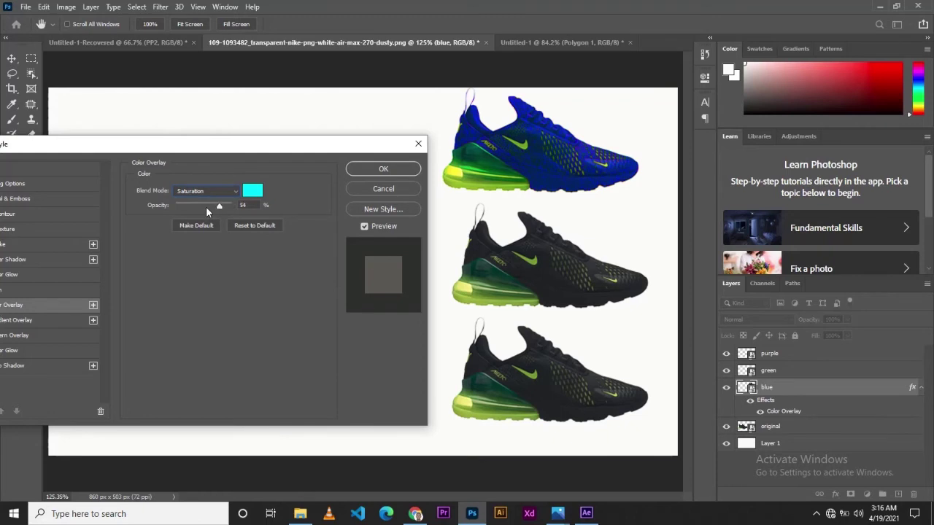
{"action": "left_click_drag", "start_coordinate": [184, 208], "coordinate": [199, 211]}
{"action": "left_click", "coordinate": [374, 170]}
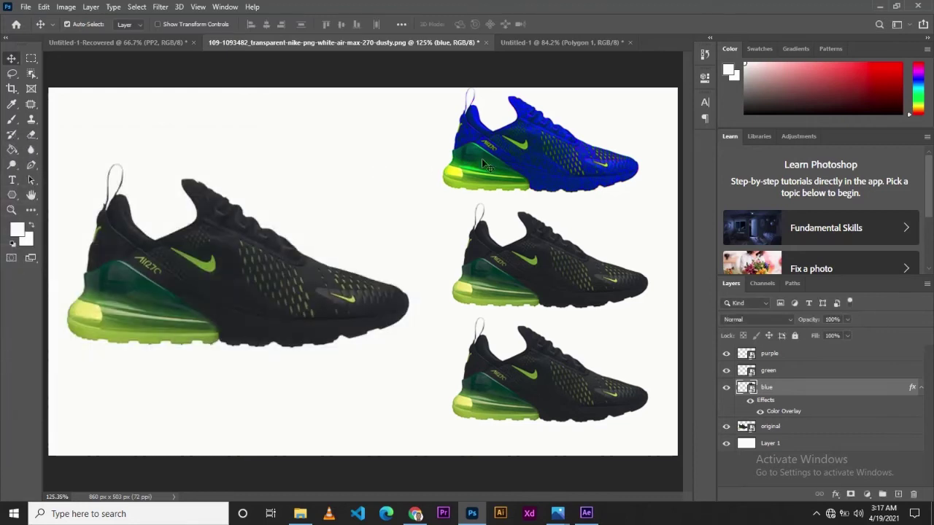
Move the blue shoe down 14 px, check Untitled-1, then move the green shoe down 6 px.
{"action": "left_click_drag", "start_coordinate": [516, 159], "coordinate": [517, 170]}
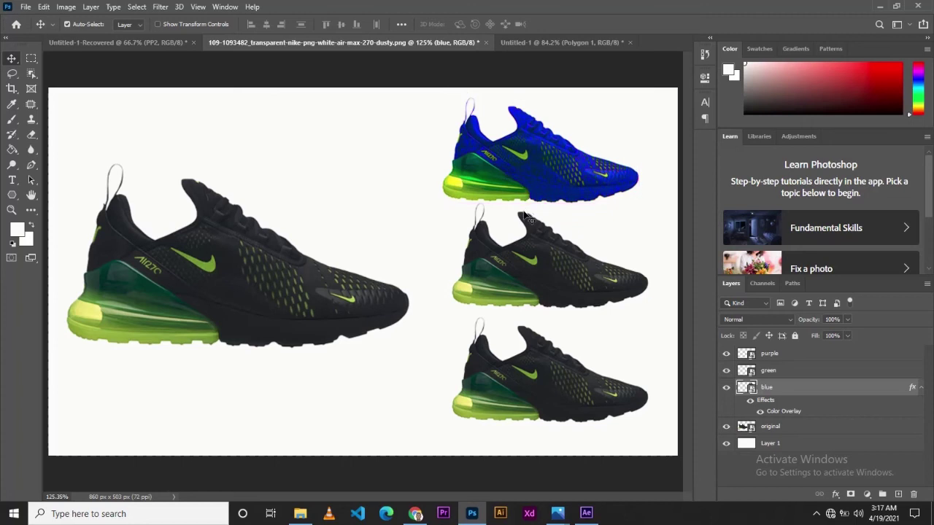
{"action": "left_click", "coordinate": [528, 45]}
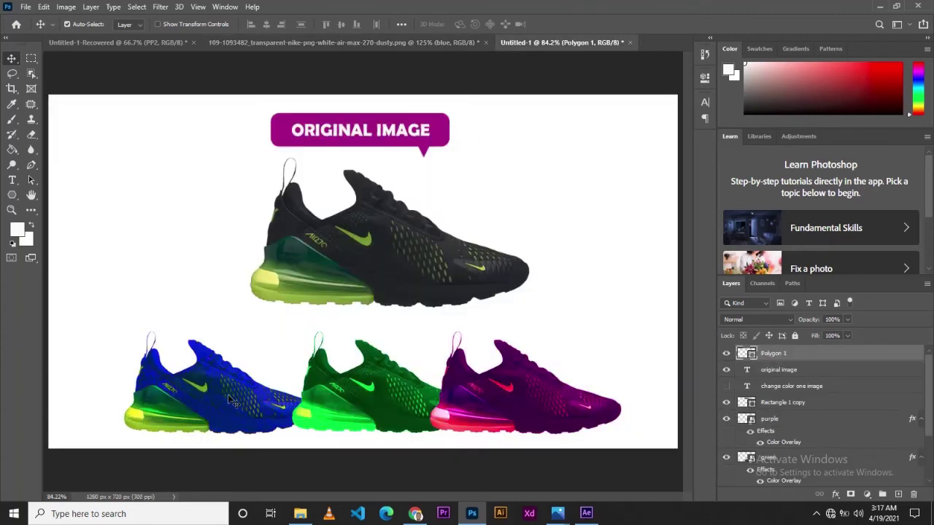
{"action": "left_click", "coordinate": [407, 44]}
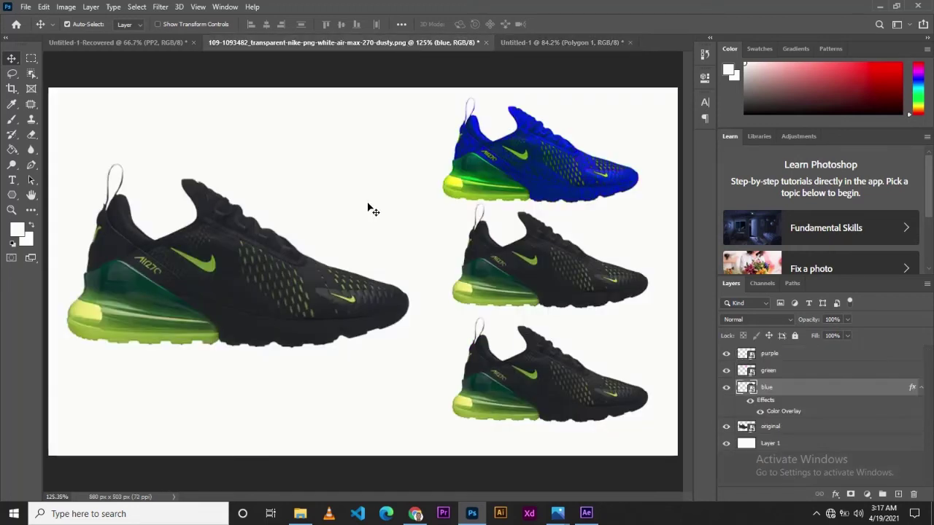
{"action": "left_click", "coordinate": [536, 277]}
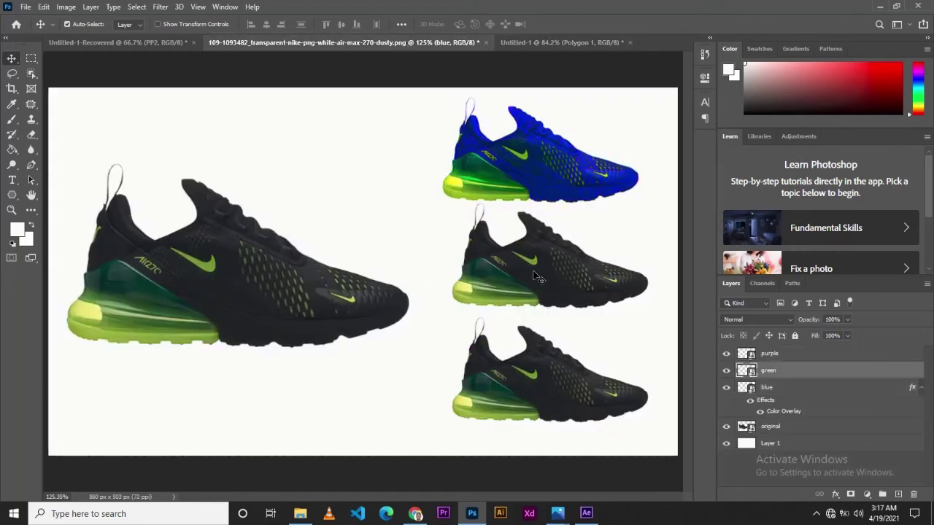
{"action": "left_click_drag", "start_coordinate": [536, 277], "coordinate": [535, 280]}
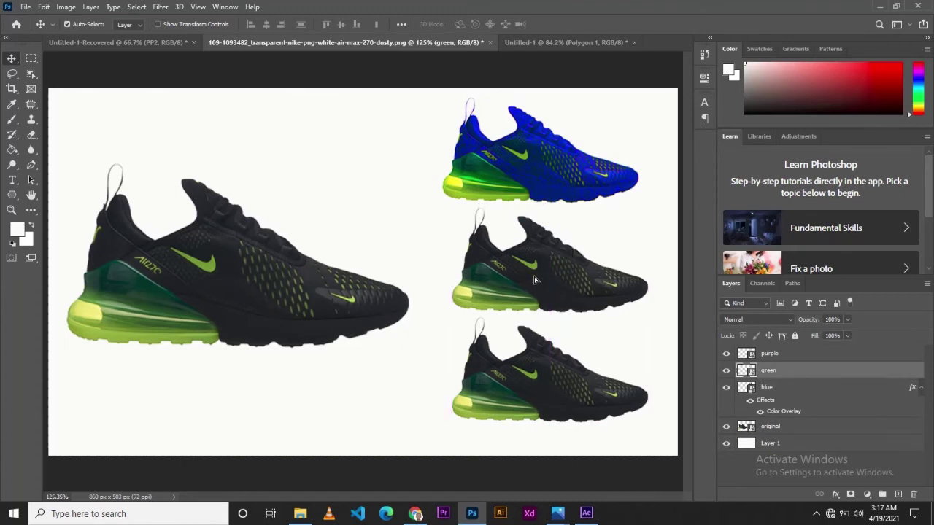
{"action": "right_click", "coordinate": [779, 370]}
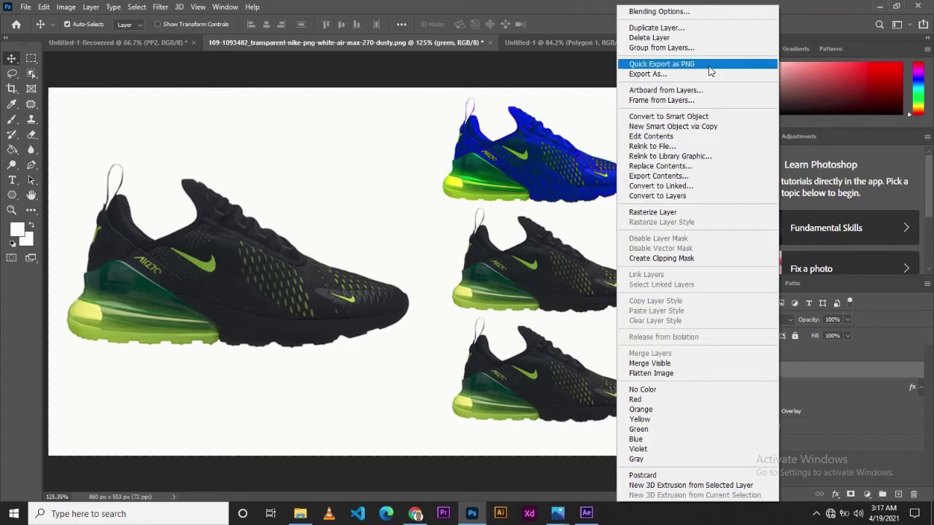
Add a #00ff12 Color Overlay in Overlay blend mode to the green layer.
{"action": "left_click", "coordinate": [683, 13]}
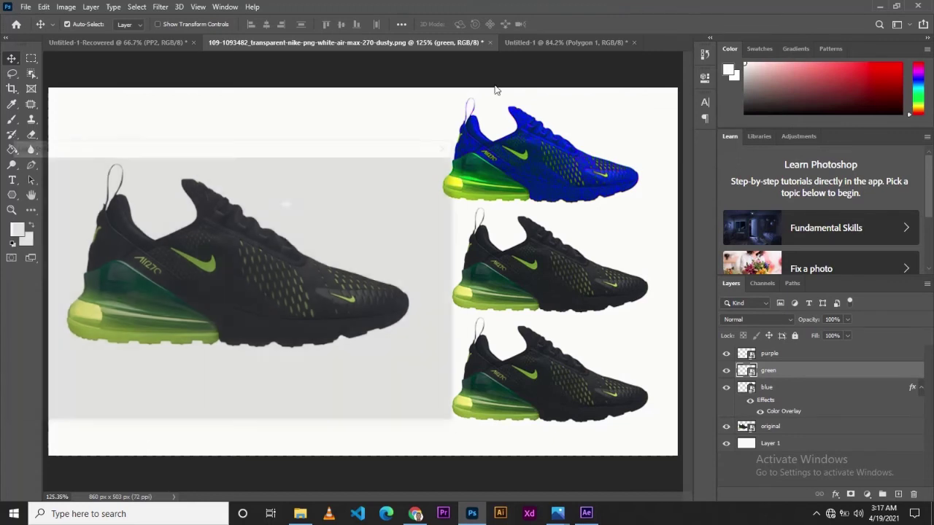
{"action": "left_click_drag", "start_coordinate": [260, 146], "coordinate": [319, 143]}
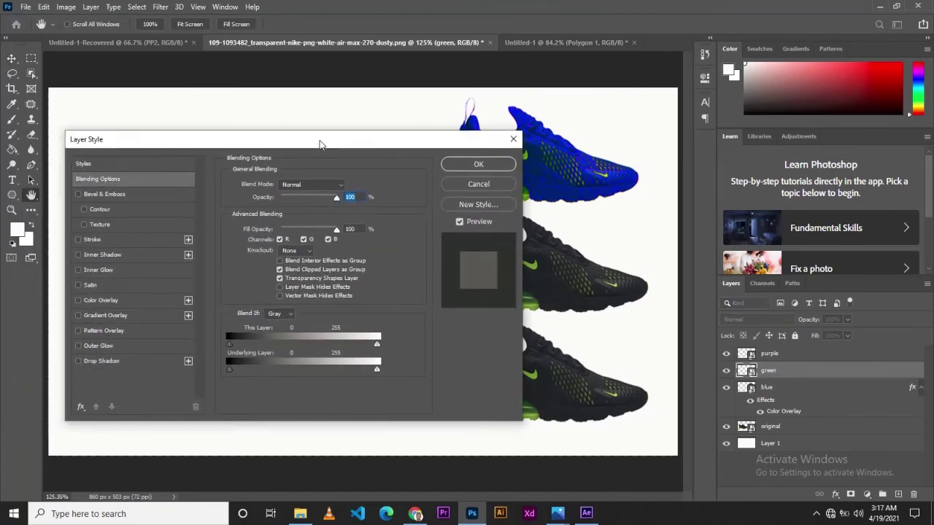
{"action": "left_click", "coordinate": [103, 301]}
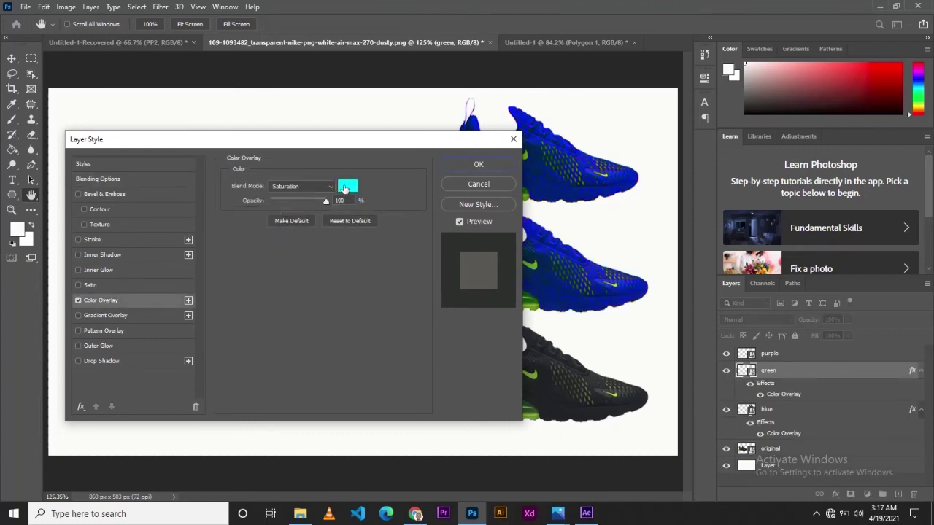
{"action": "mouse_move", "coordinate": [388, 145]}
{"action": "left_mouse_down"}
{"action": "mouse_move", "coordinate": [299, 135]}
{"action": "mouse_move", "coordinate": [289, 122]}
{"action": "left_mouse_up"}
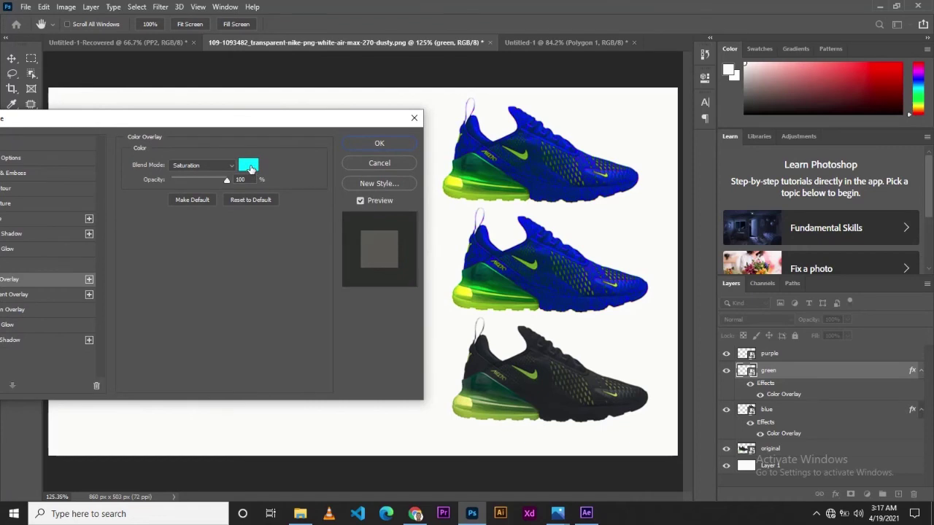
{"action": "left_click", "coordinate": [249, 166]}
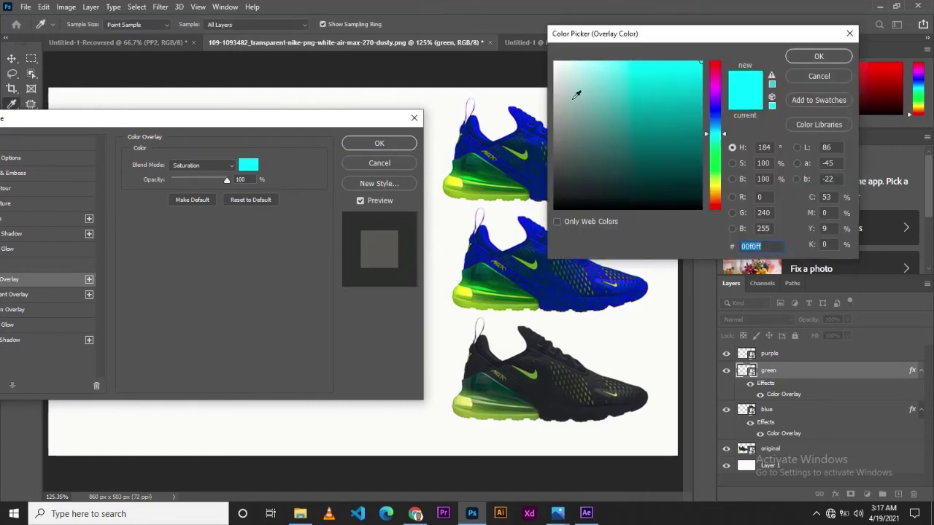
{"action": "mouse_move", "coordinate": [684, 35]}
{"action": "left_mouse_down"}
{"action": "mouse_move", "coordinate": [753, 107]}
{"action": "mouse_move", "coordinate": [774, 103]}
{"action": "left_mouse_up"}
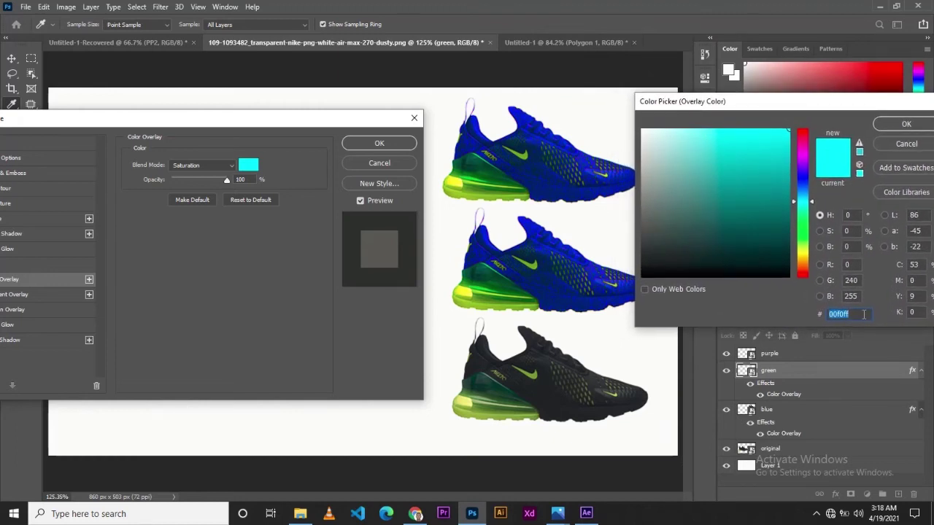
{"action": "key", "text": "BackSpace"}
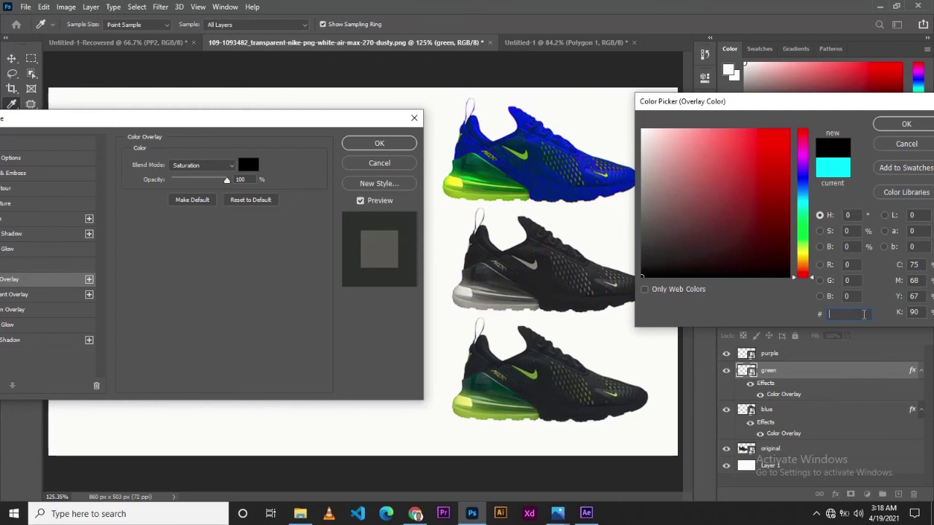
{"action": "type", "text": "00"}
{"action": "type", "text": "ff"}
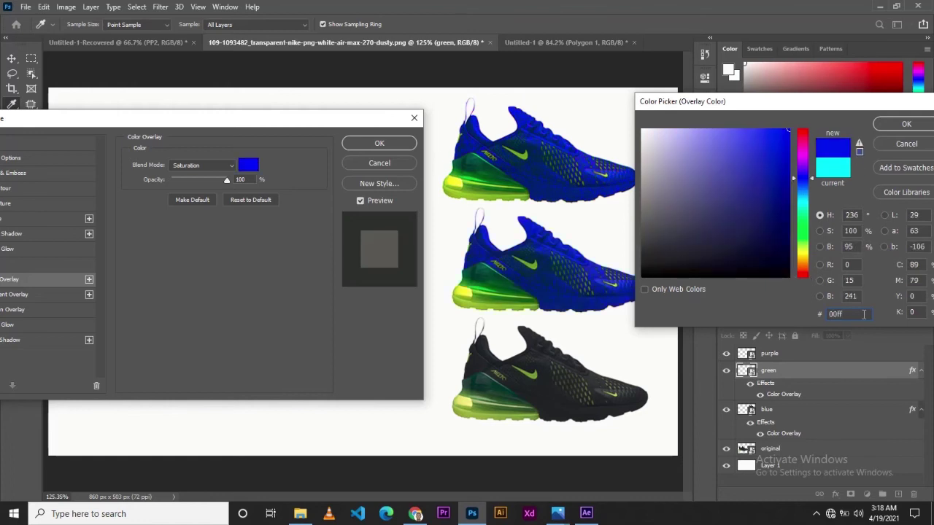
{"action": "type", "text": "12"}
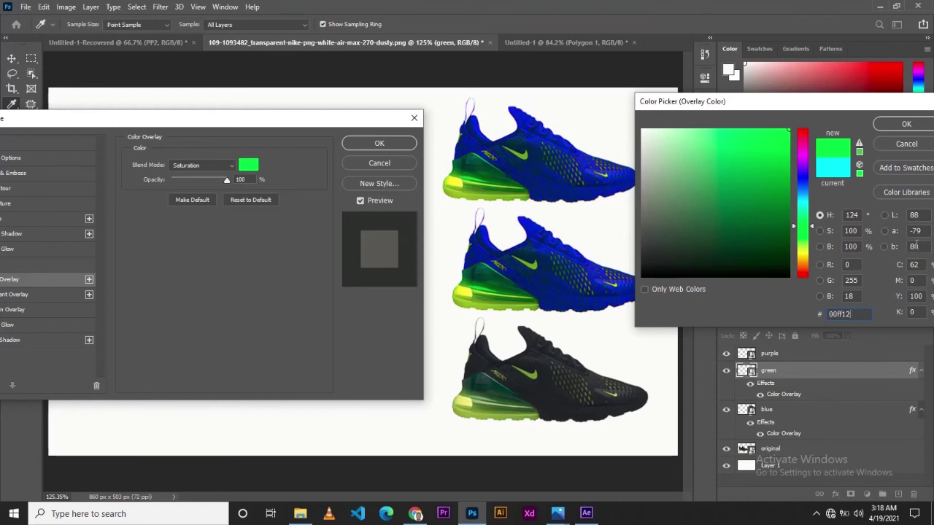
{"action": "left_click", "coordinate": [904, 125]}
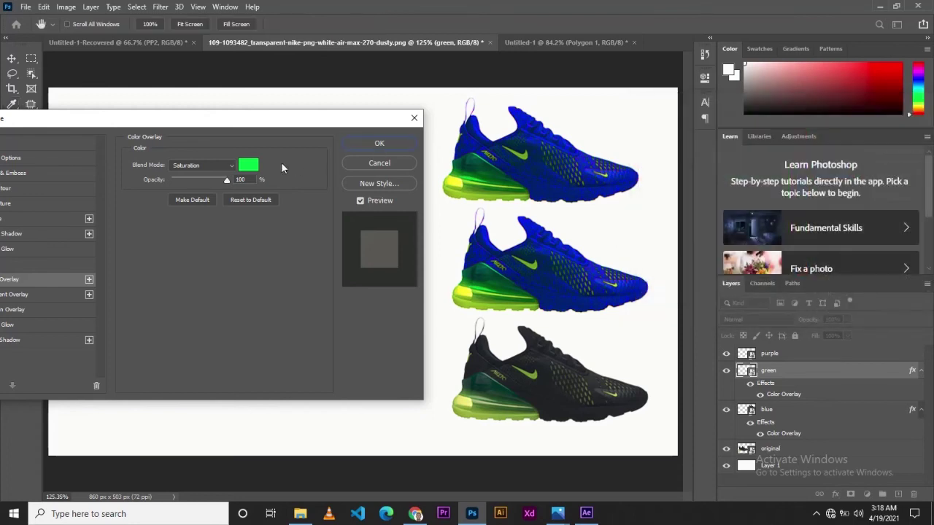
{"action": "left_click", "coordinate": [232, 166]}
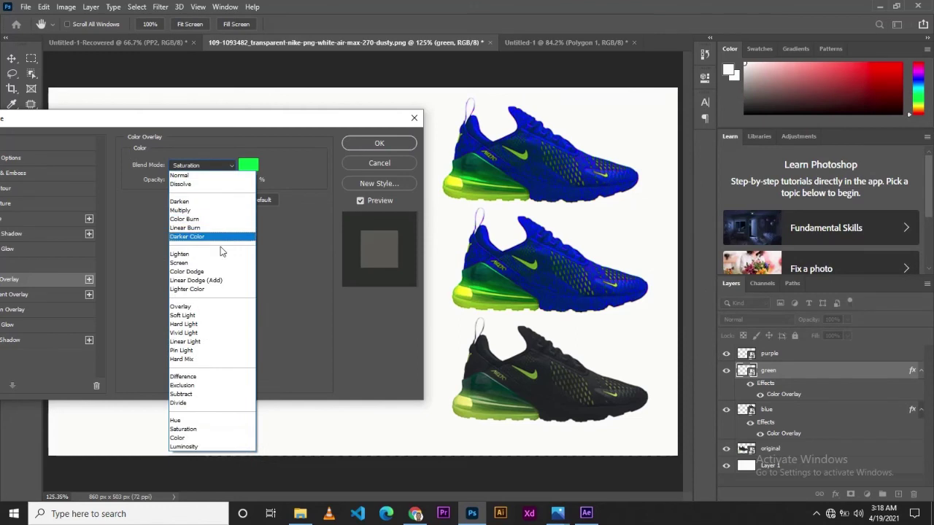
{"action": "left_click", "coordinate": [210, 307]}
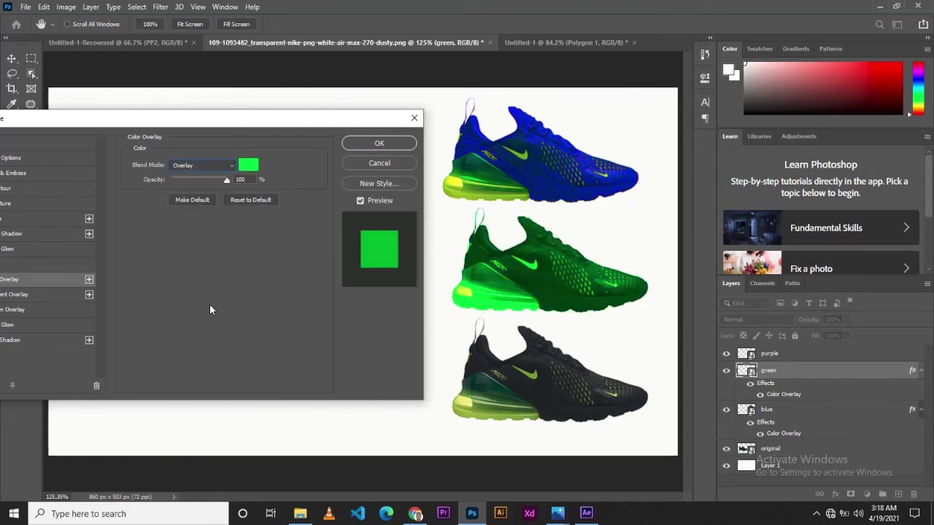
{"action": "left_click", "coordinate": [379, 142]}
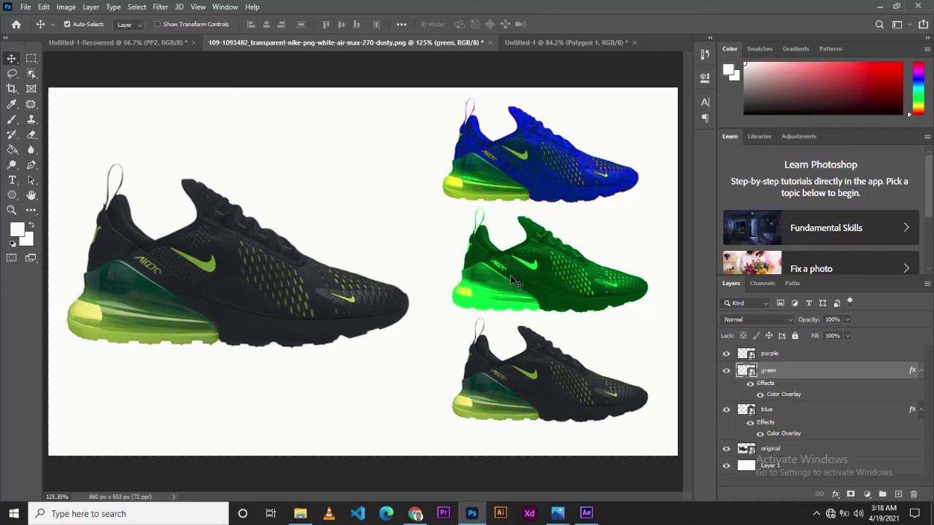
Check the Untitled-1 layout, nudging its green shoe slightly, then return to the Nike document.
{"action": "left_click", "coordinate": [562, 42]}
{"action": "mouse_move", "coordinate": [376, 407]}
{"action": "left_mouse_down"}
{"action": "mouse_move", "coordinate": [355, 395]}
{"action": "mouse_move", "coordinate": [375, 406]}
{"action": "left_mouse_up"}
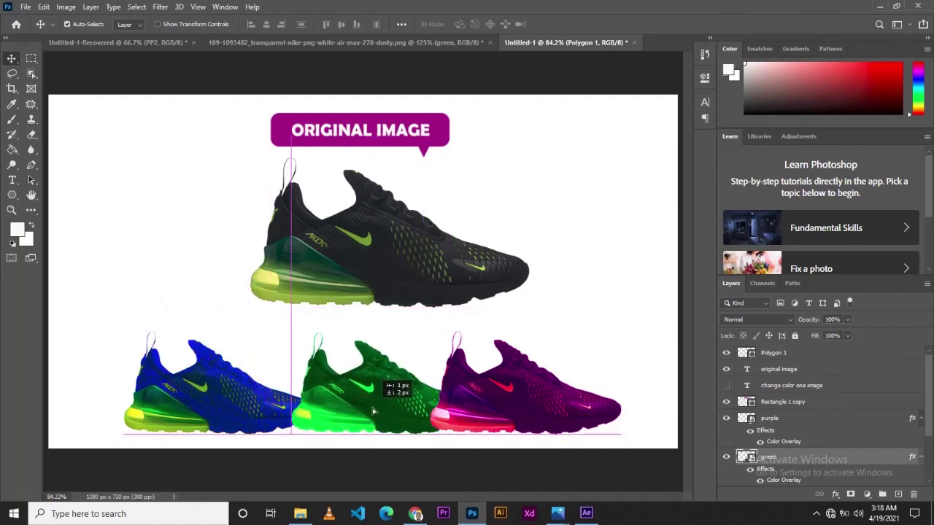
{"action": "left_click", "coordinate": [387, 42]}
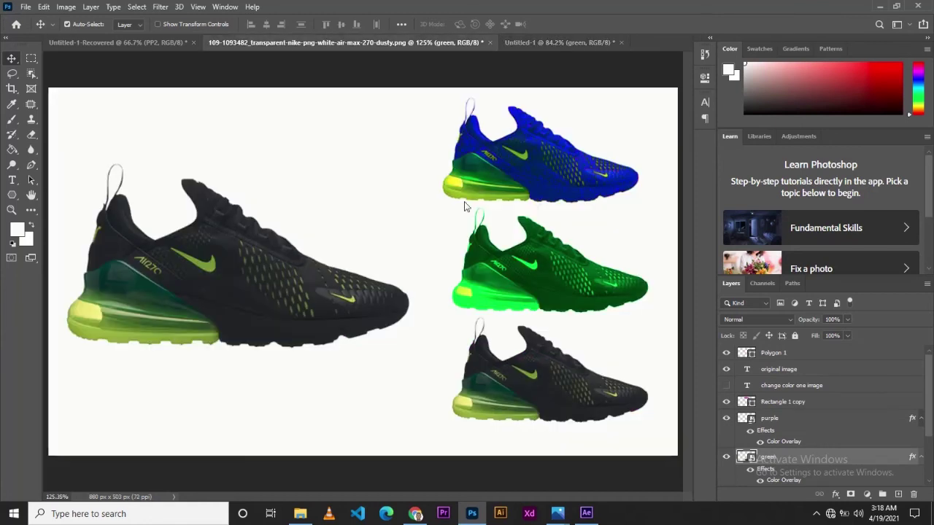
Add a #f600ff Color Overlay in Overlay mode, slightly lowered opacity, to the purple layer.
{"action": "left_click", "coordinate": [542, 376]}
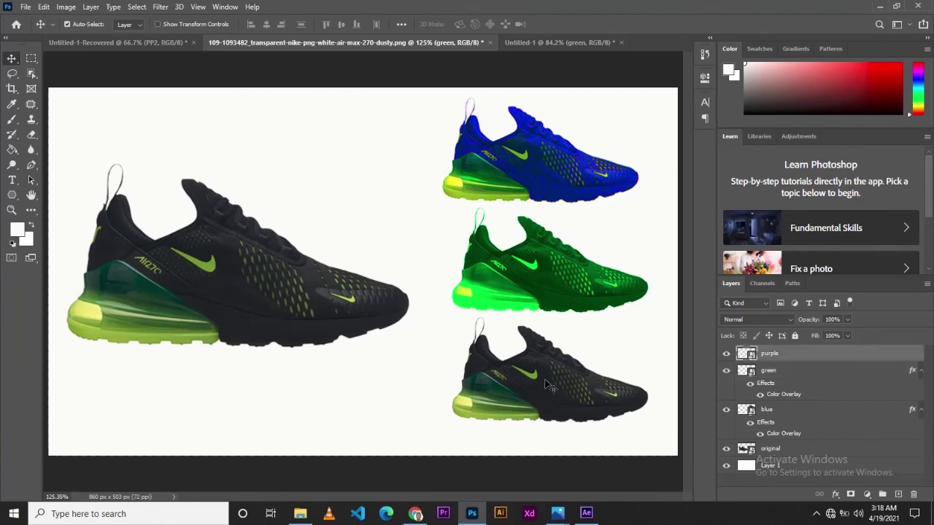
{"action": "right_click", "coordinate": [786, 355]}
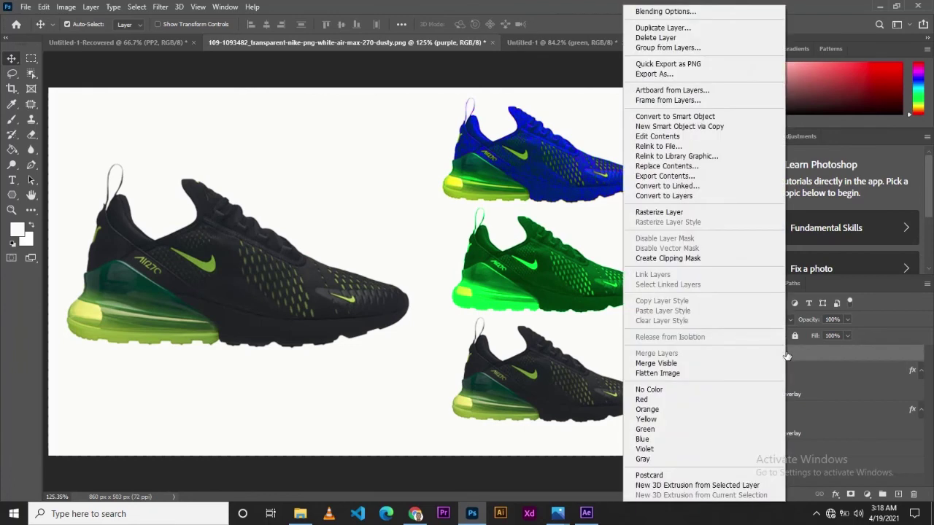
{"action": "left_click", "coordinate": [690, 13]}
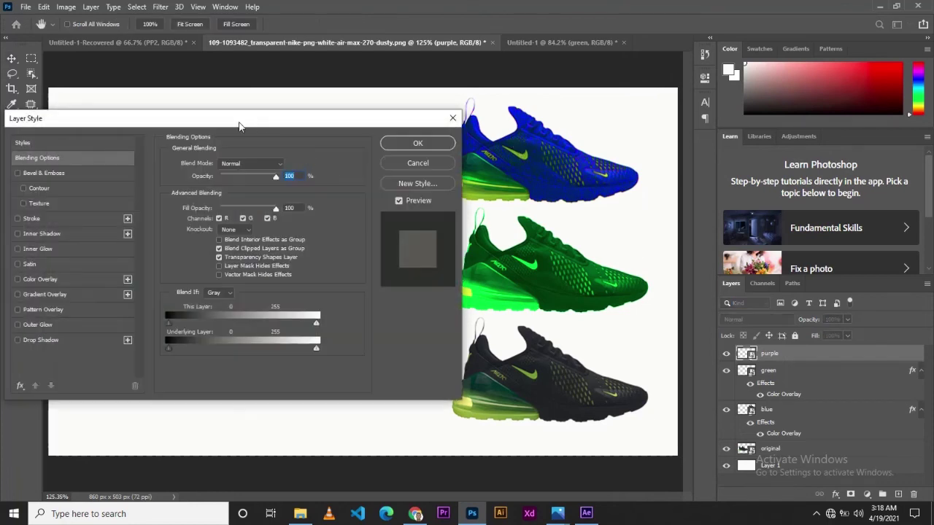
{"action": "left_click_drag", "start_coordinate": [235, 127], "coordinate": [306, 124]}
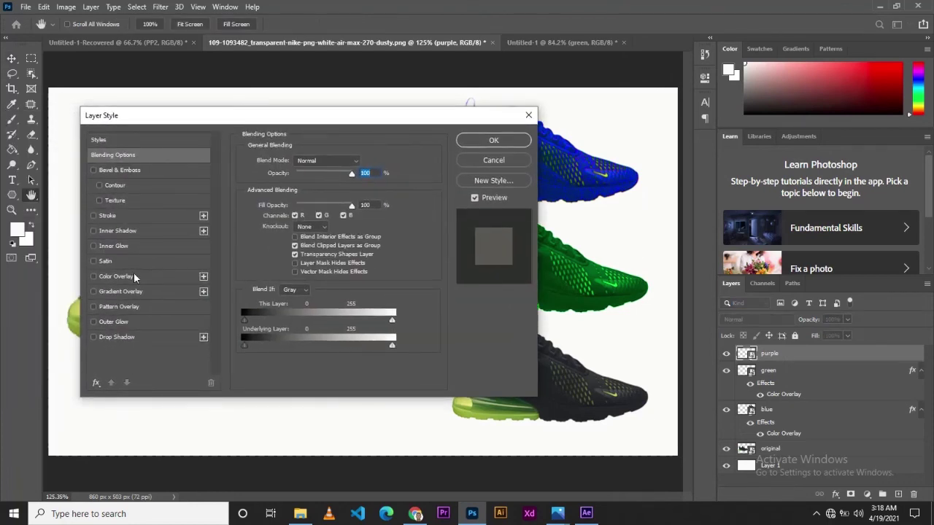
{"action": "left_click", "coordinate": [115, 277]}
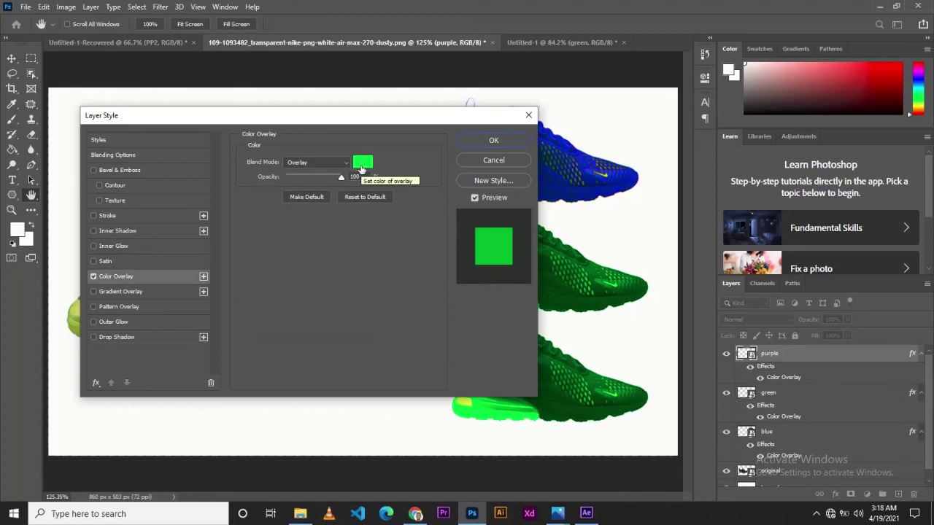
{"action": "left_click", "coordinate": [363, 169]}
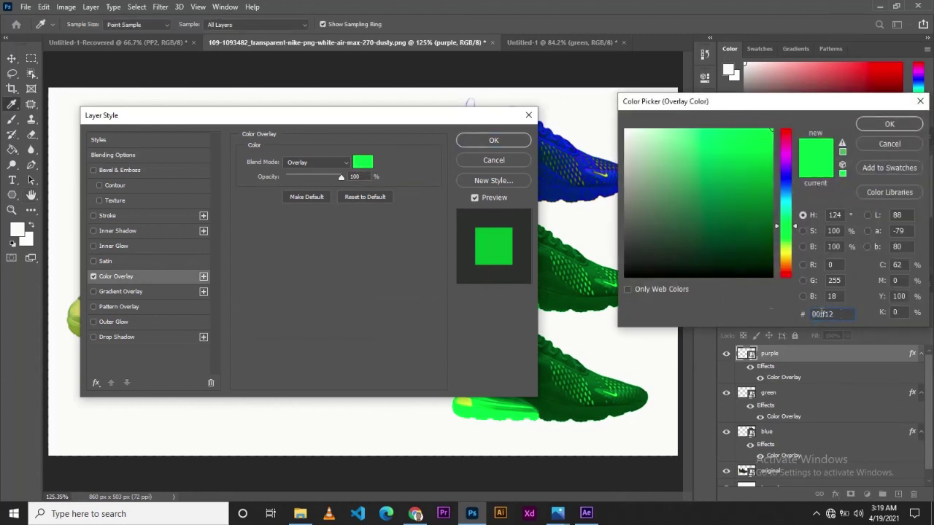
{"action": "type", "text": "f"}
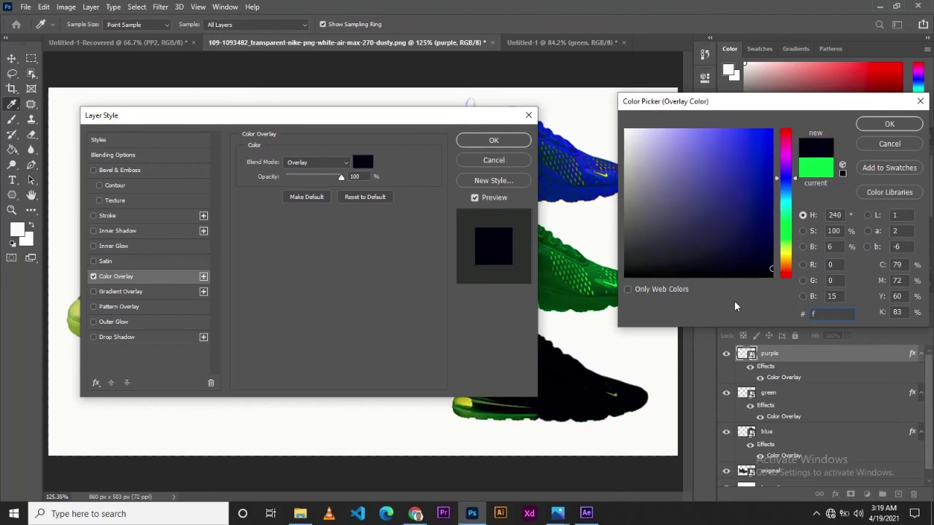
{"action": "type", "text": "600ff"}
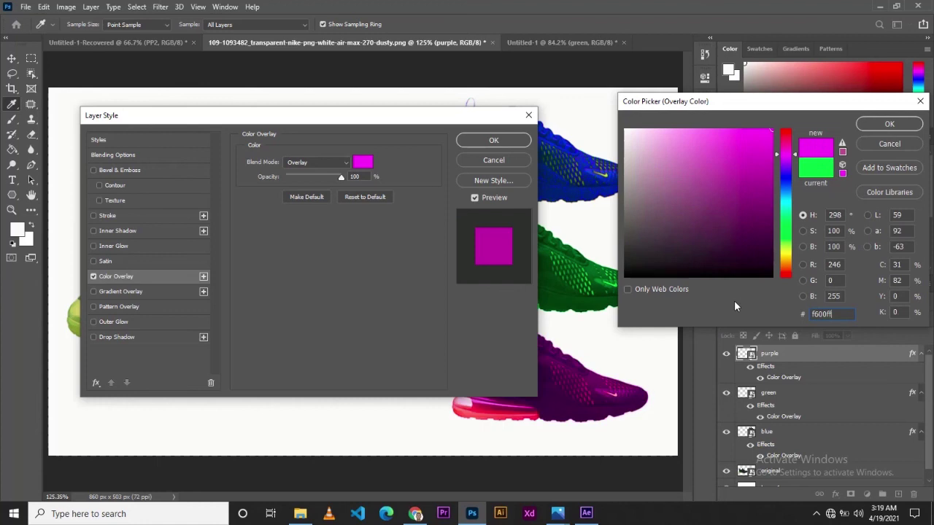
{"action": "left_click", "coordinate": [888, 124]}
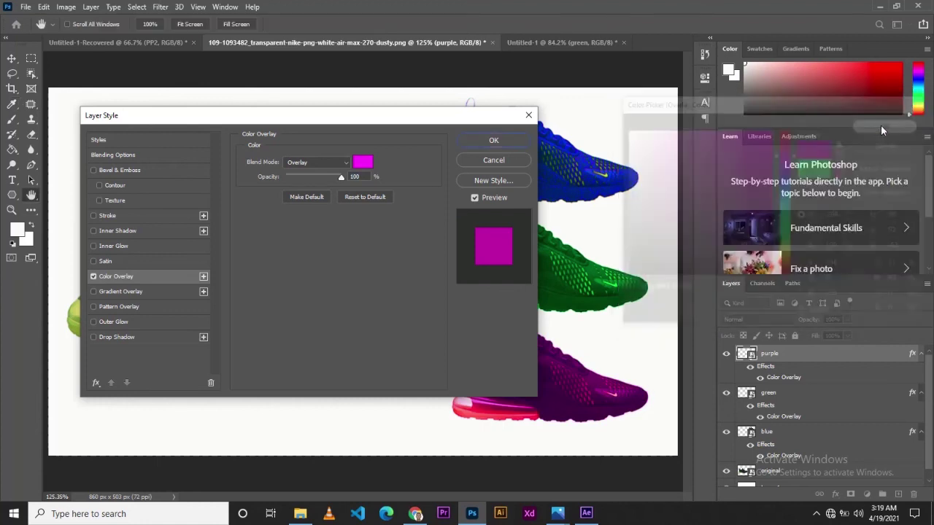
{"action": "left_click", "coordinate": [346, 165]}
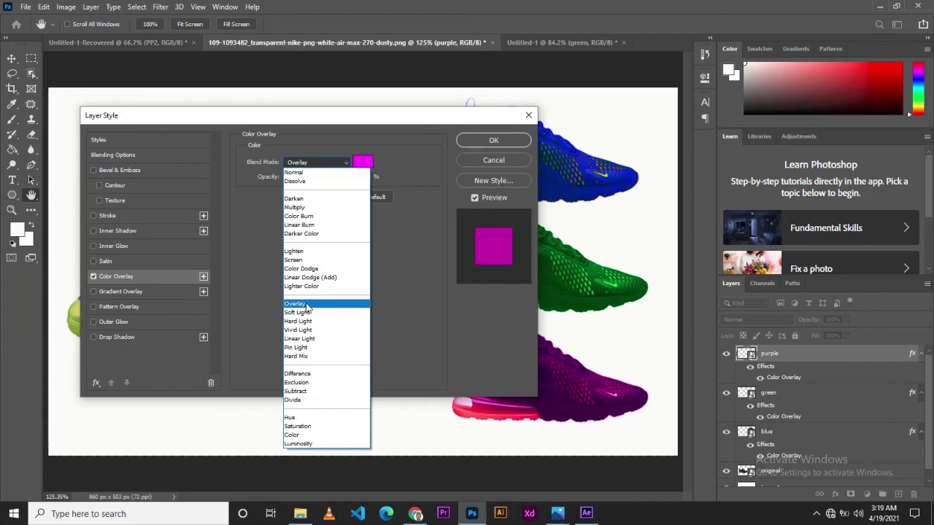
{"action": "left_click", "coordinate": [304, 304]}
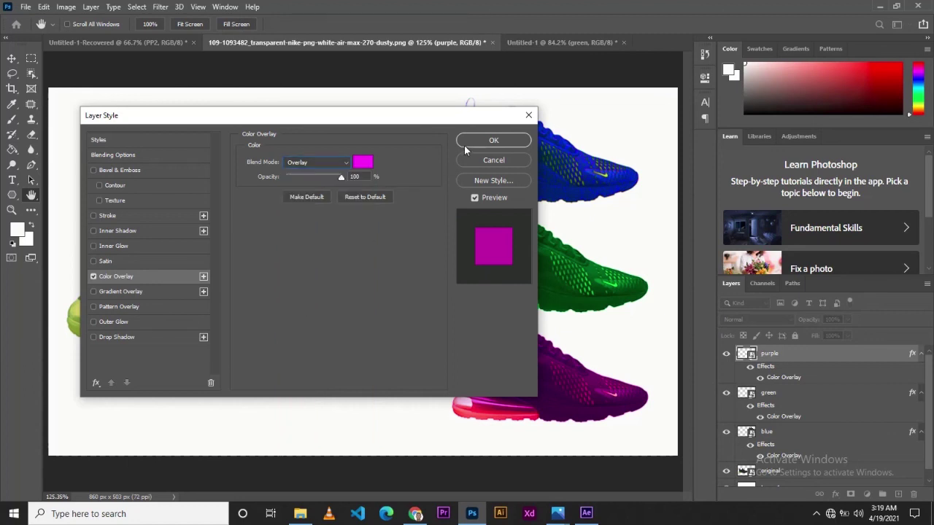
{"action": "mouse_move", "coordinate": [340, 177]}
{"action": "left_mouse_down"}
{"action": "mouse_move", "coordinate": [332, 178]}
{"action": "mouse_move", "coordinate": [355, 182]}
{"action": "left_mouse_up"}
Commit the magenta Color Overlay at 100% opacity on the purple shoe layer.
{"action": "left_click", "coordinate": [478, 140]}
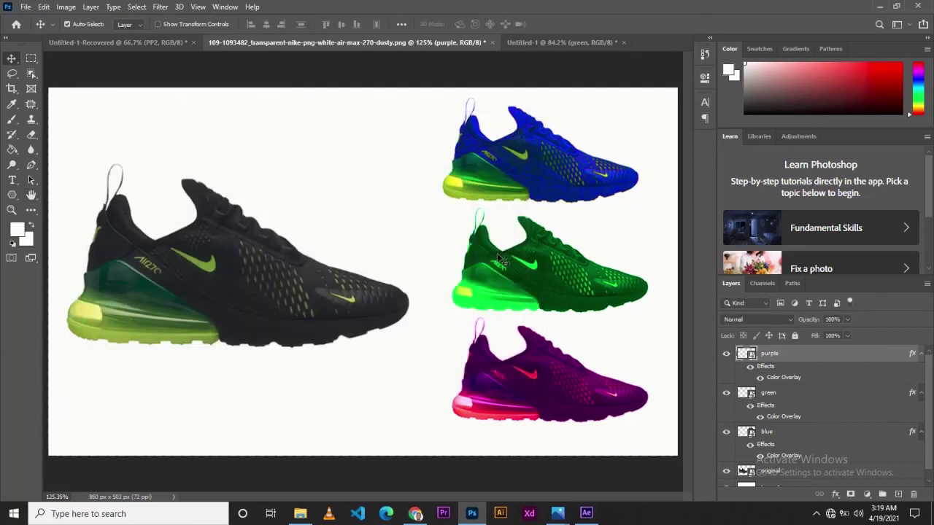